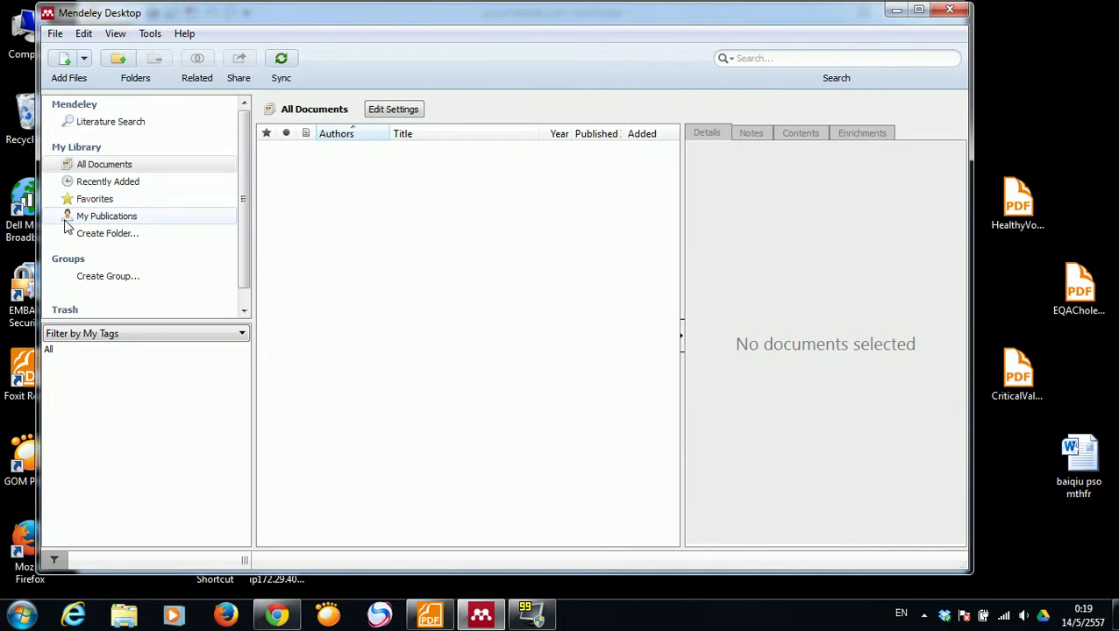
Import the HealthyVo…, EQAChole… and CriticalVal… PDFs and the baiqiu pso mthfr Word file from the desktop into All Documents.
{"action": "left_click", "coordinate": [101, 164]}
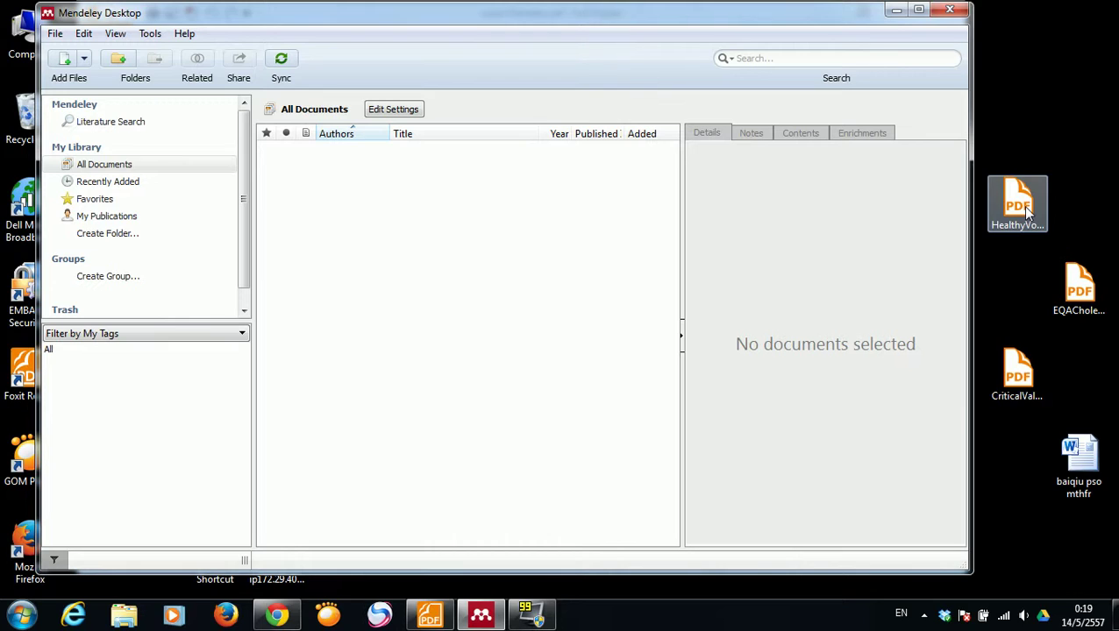
{"action": "left_click", "coordinate": [96, 169]}
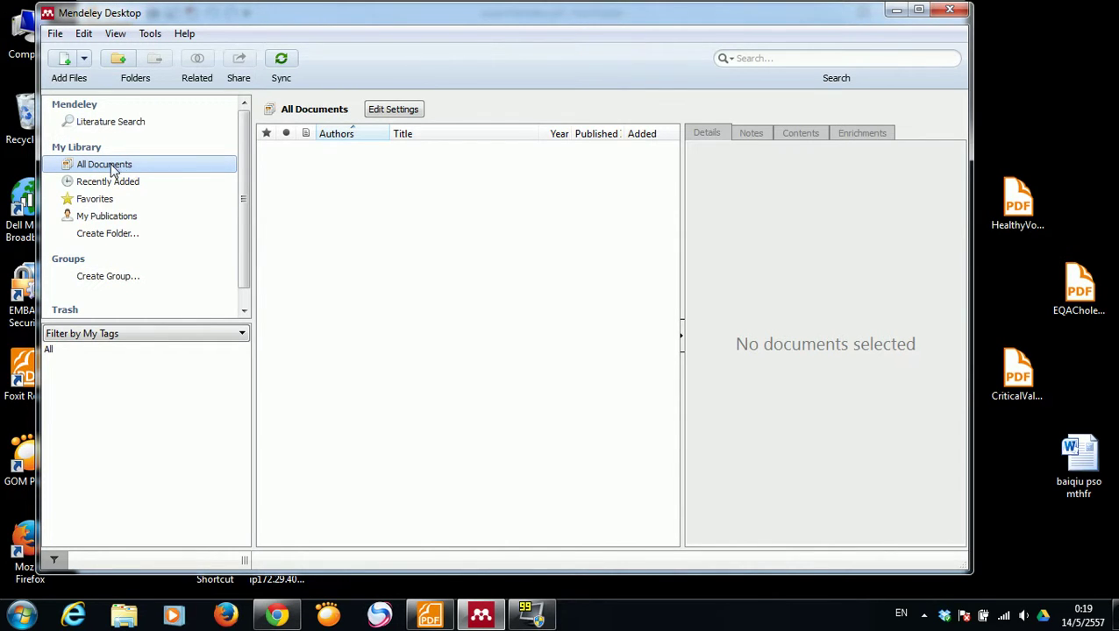
{"action": "left_click", "coordinate": [363, 238]}
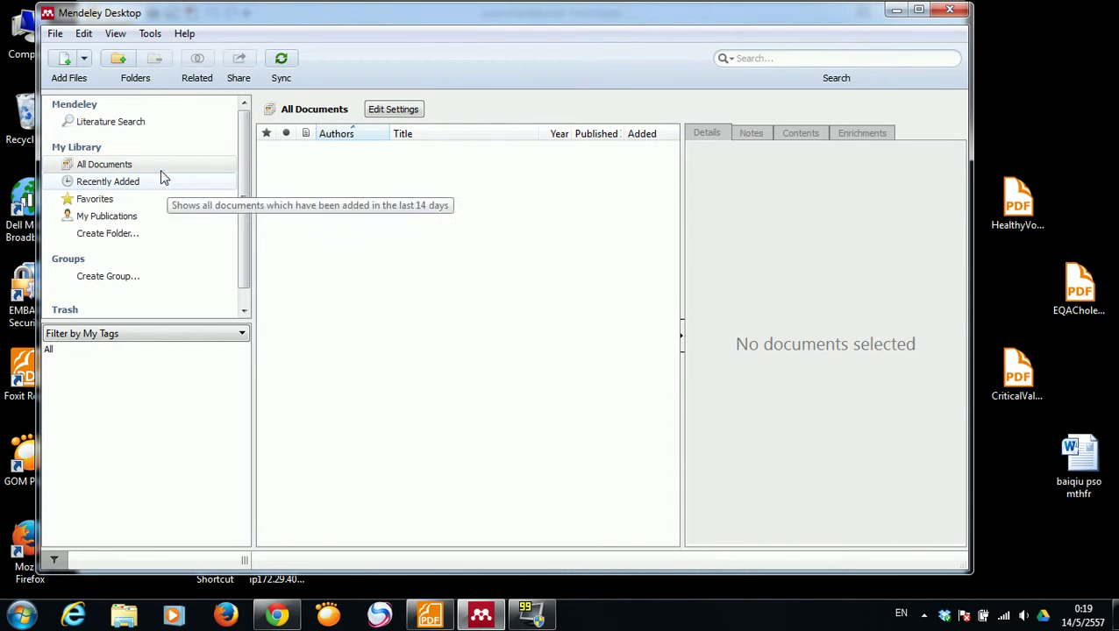
{"action": "left_click", "coordinate": [1030, 205]}
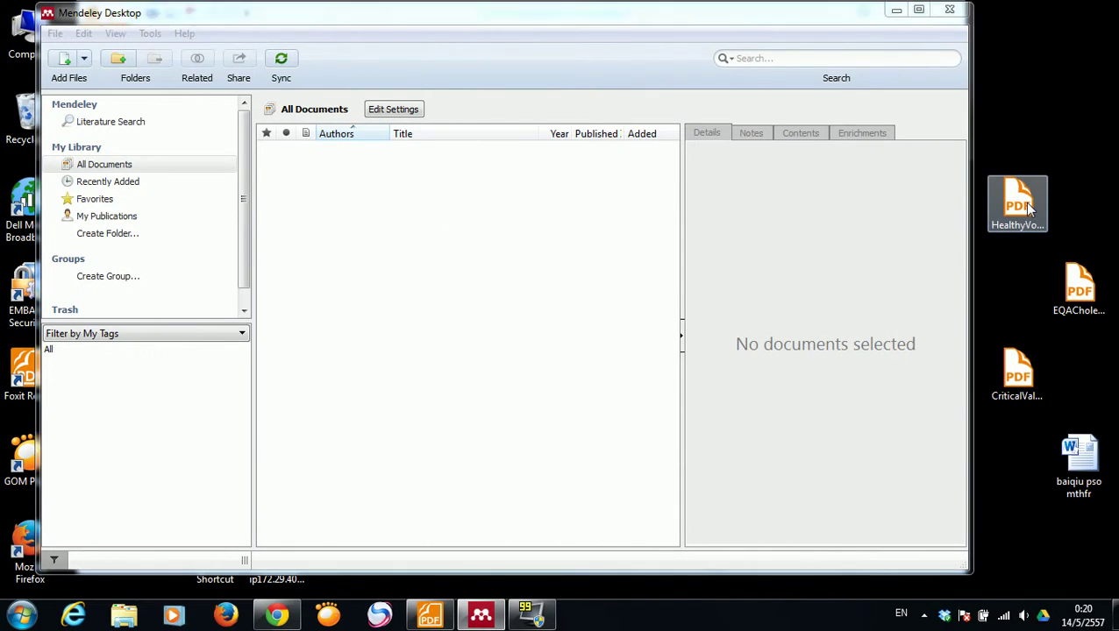
{"action": "mouse_move", "coordinate": [1024, 205]}
{"action": "left_mouse_down"}
{"action": "mouse_move", "coordinate": [689, 205]}
{"action": "mouse_move", "coordinate": [602, 223]}
{"action": "left_mouse_up"}
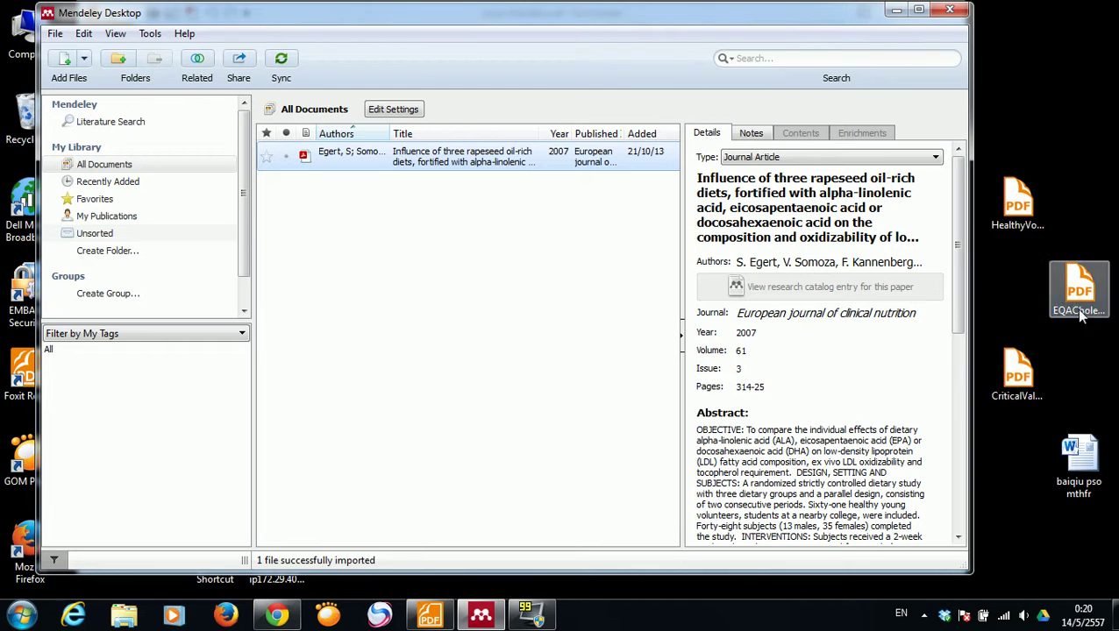
{"action": "left_click_drag", "start_coordinate": [1092, 300], "coordinate": [555, 302]}
{"action": "left_click", "coordinate": [1028, 375]}
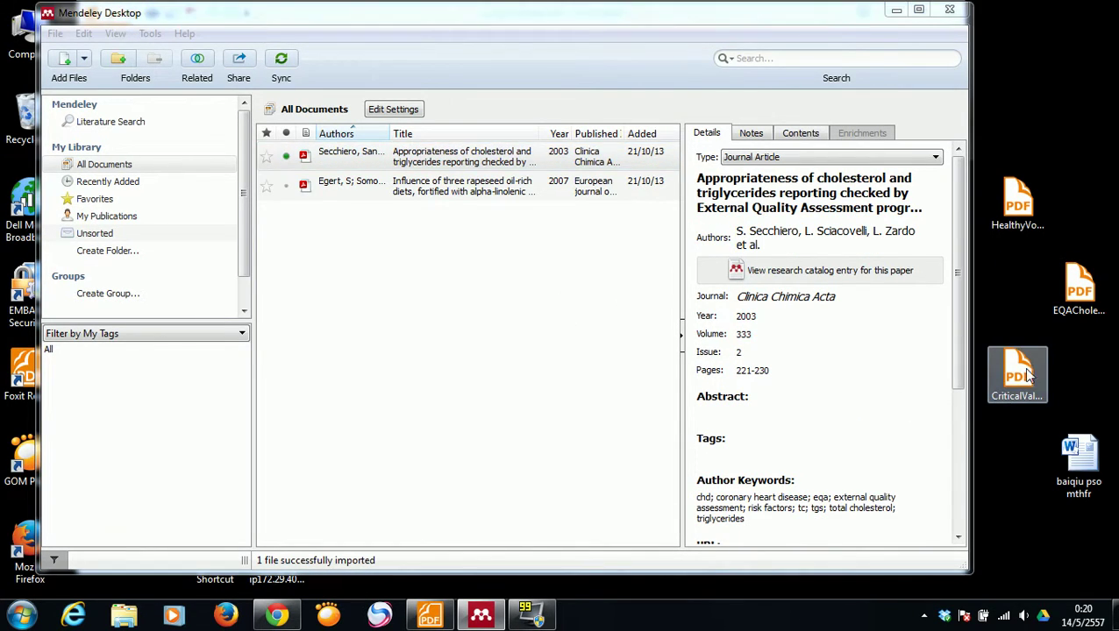
{"action": "left_click_drag", "start_coordinate": [1028, 376], "coordinate": [530, 309]}
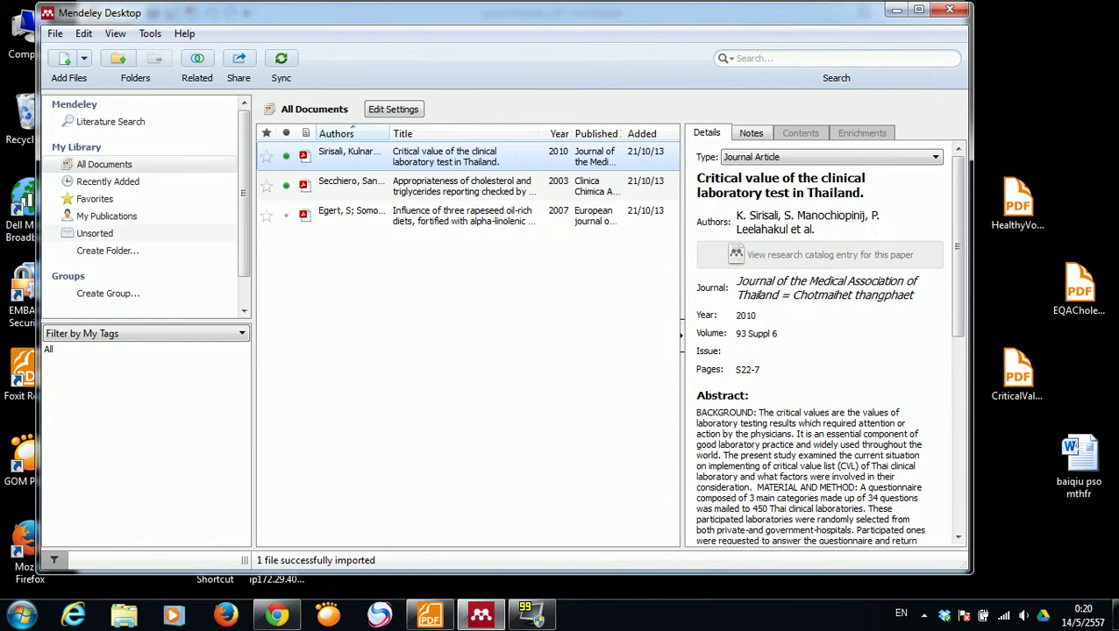
{"action": "left_click_drag", "start_coordinate": [1092, 478], "coordinate": [483, 421]}
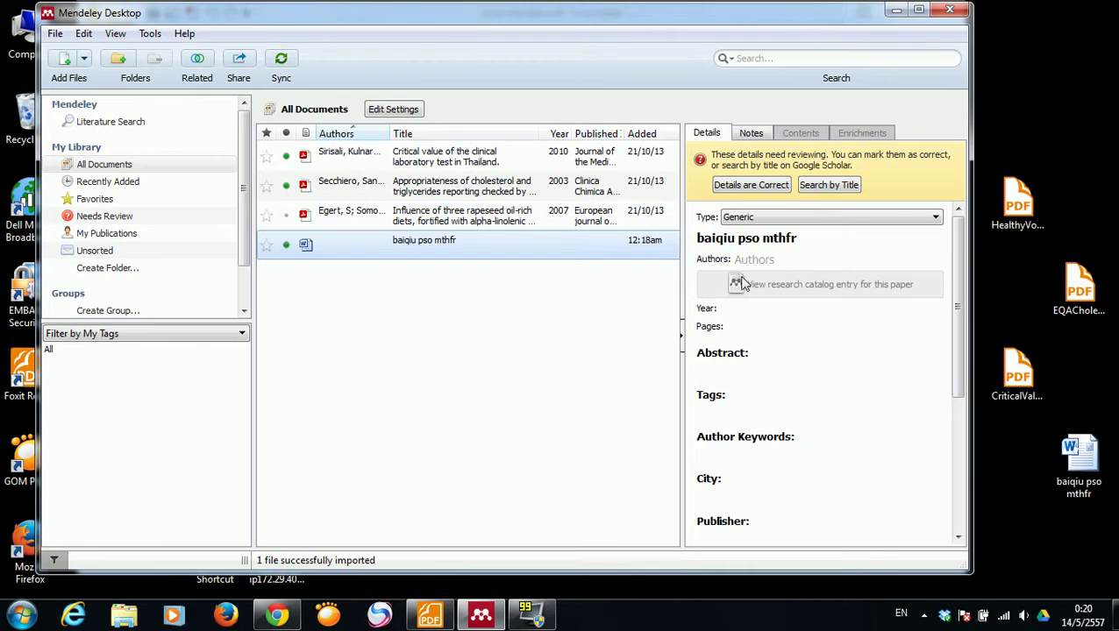
Review the details of the "Critical value of the clinical laboratory test in Thailand" article, including its abstract, author keywords, URL and tags field.
{"action": "left_click", "coordinate": [424, 156]}
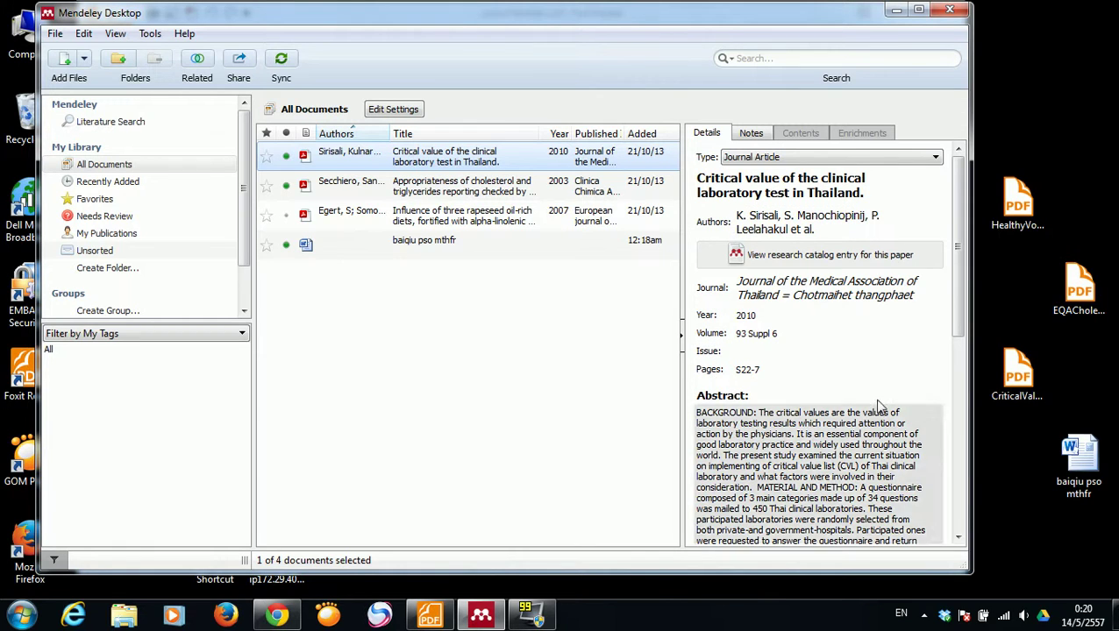
{"action": "left_click_drag", "start_coordinate": [958, 327], "coordinate": [956, 518]}
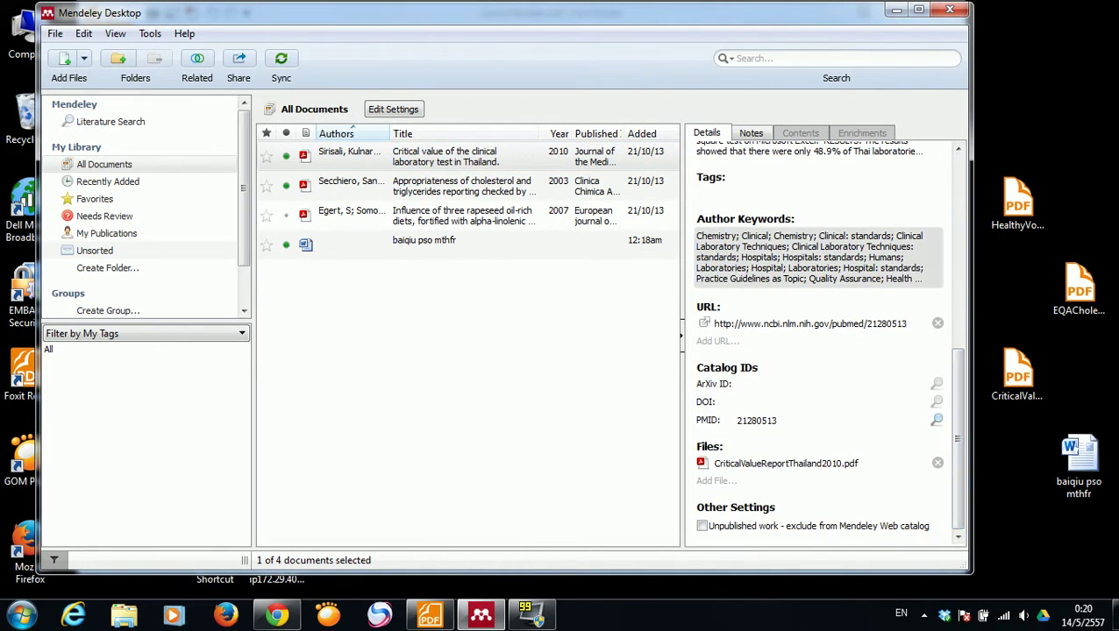
{"action": "left_click", "coordinate": [725, 237]}
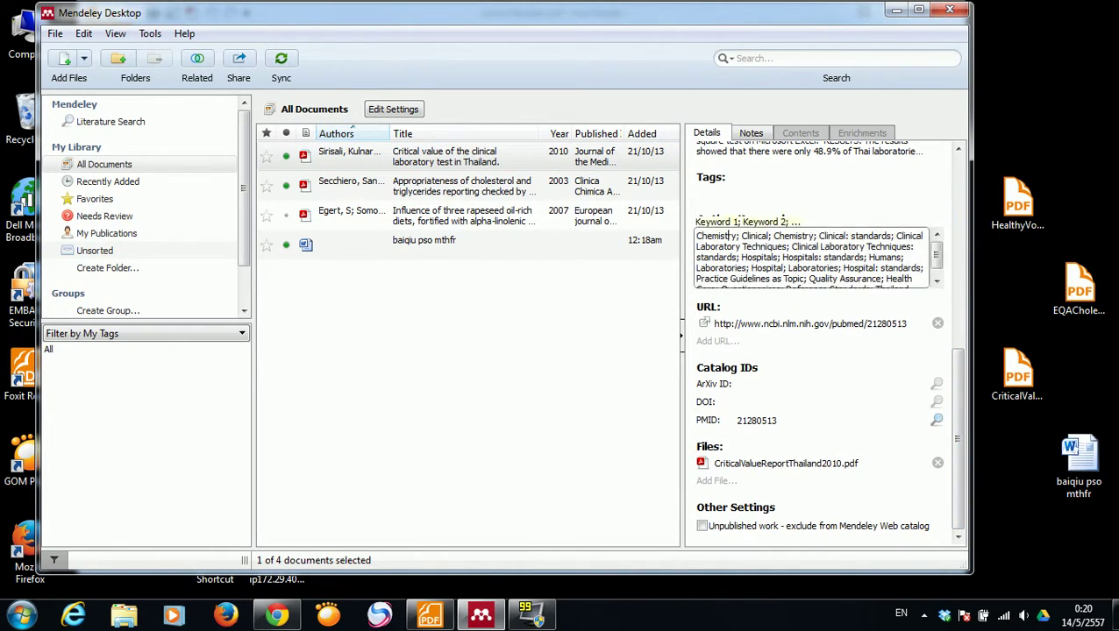
{"action": "left_click", "coordinate": [715, 323]}
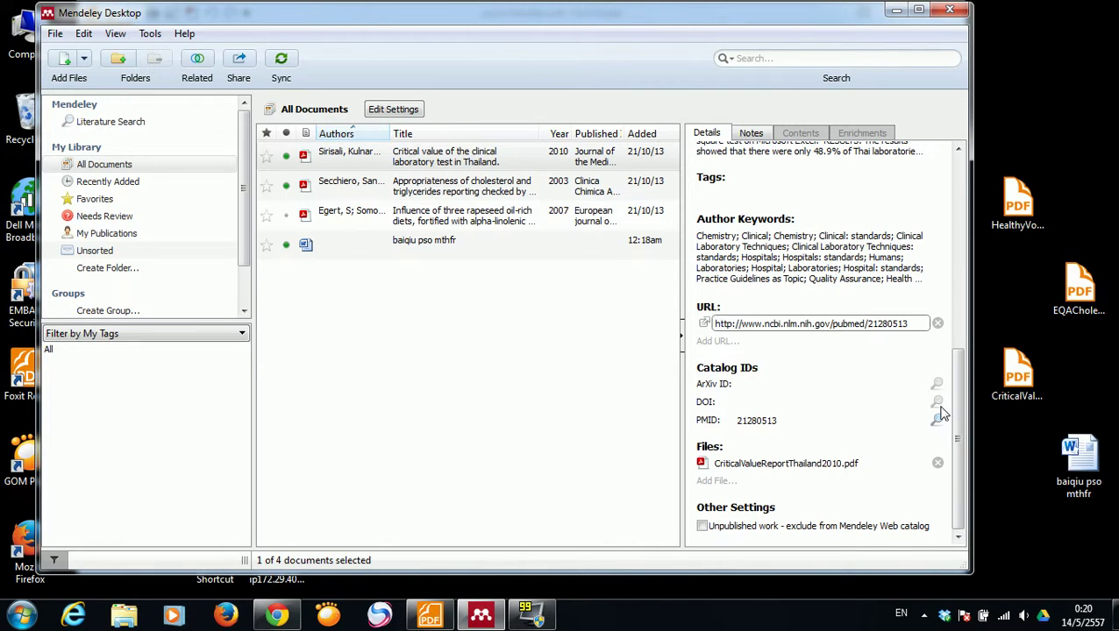
{"action": "left_click", "coordinate": [708, 185]}
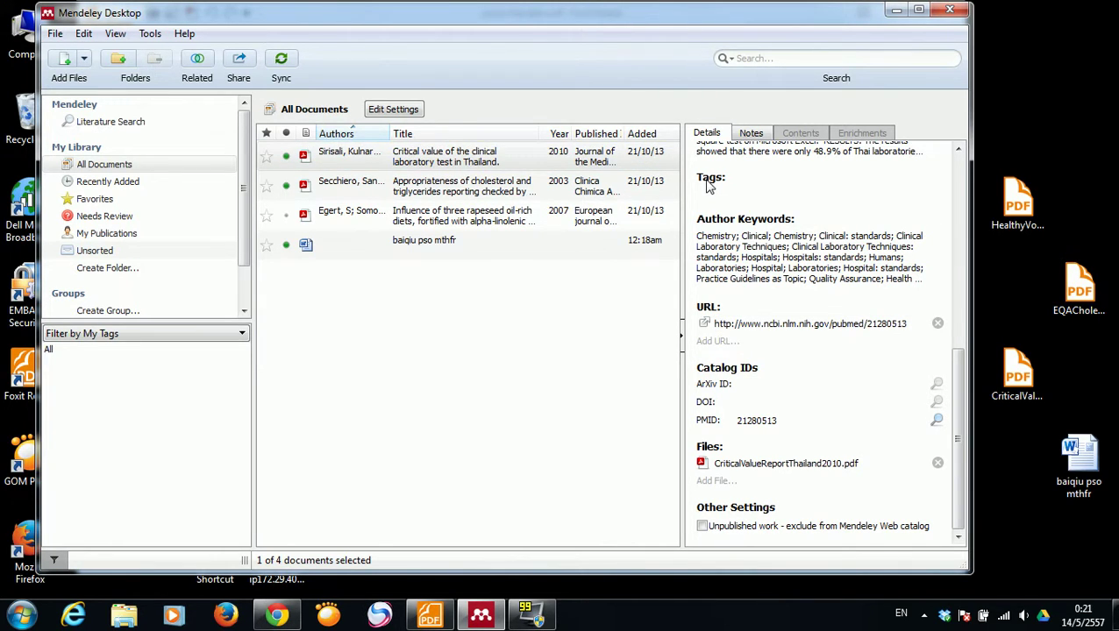
{"action": "left_click", "coordinate": [717, 186]}
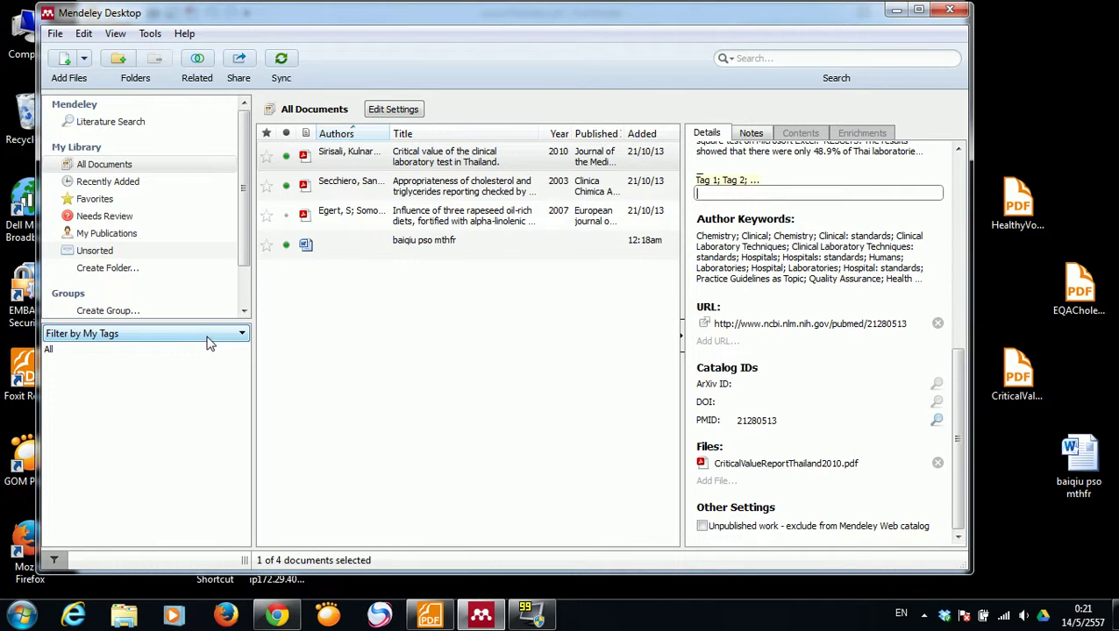
Check the notes and annotations of the critical value article and return to the start of its details.
{"action": "left_click", "coordinate": [755, 135]}
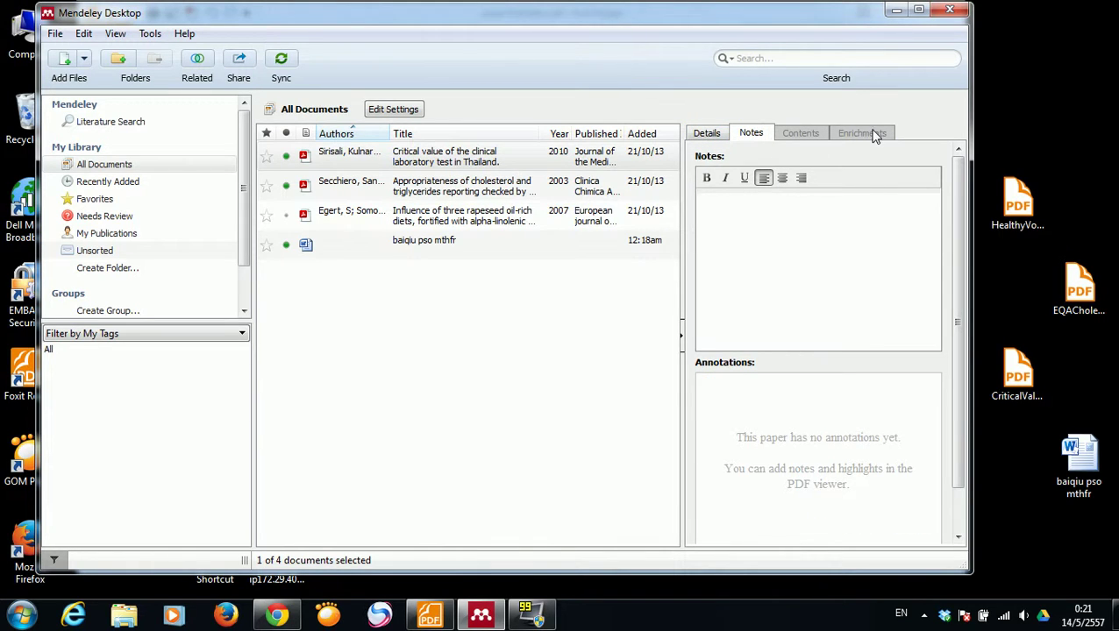
{"action": "left_click", "coordinate": [711, 135]}
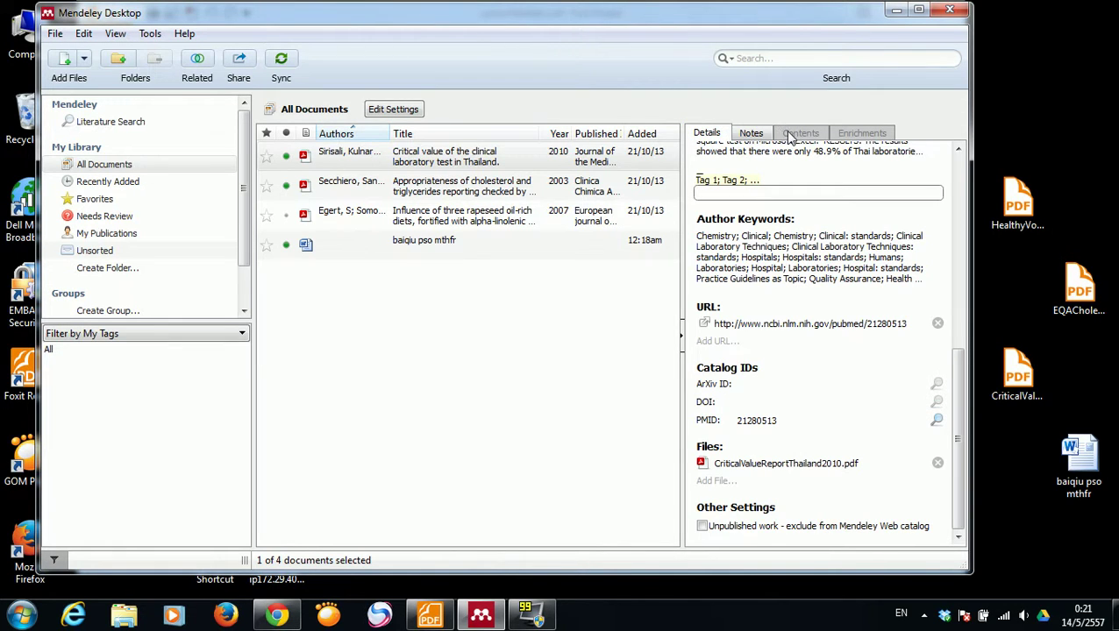
{"action": "left_click", "coordinate": [761, 137]}
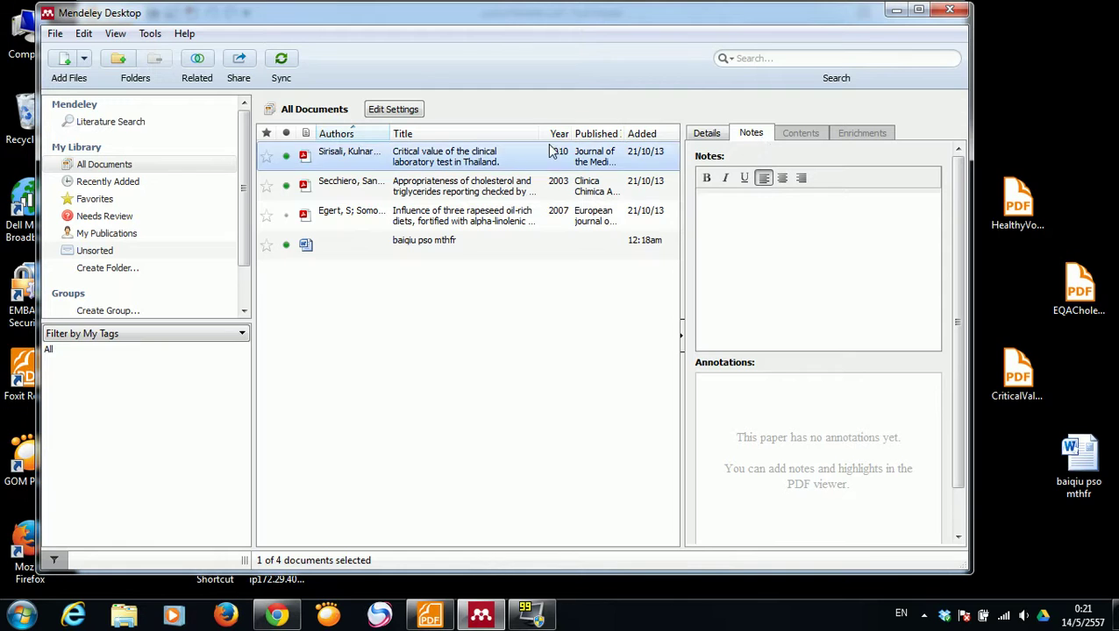
{"action": "left_click", "coordinate": [704, 136]}
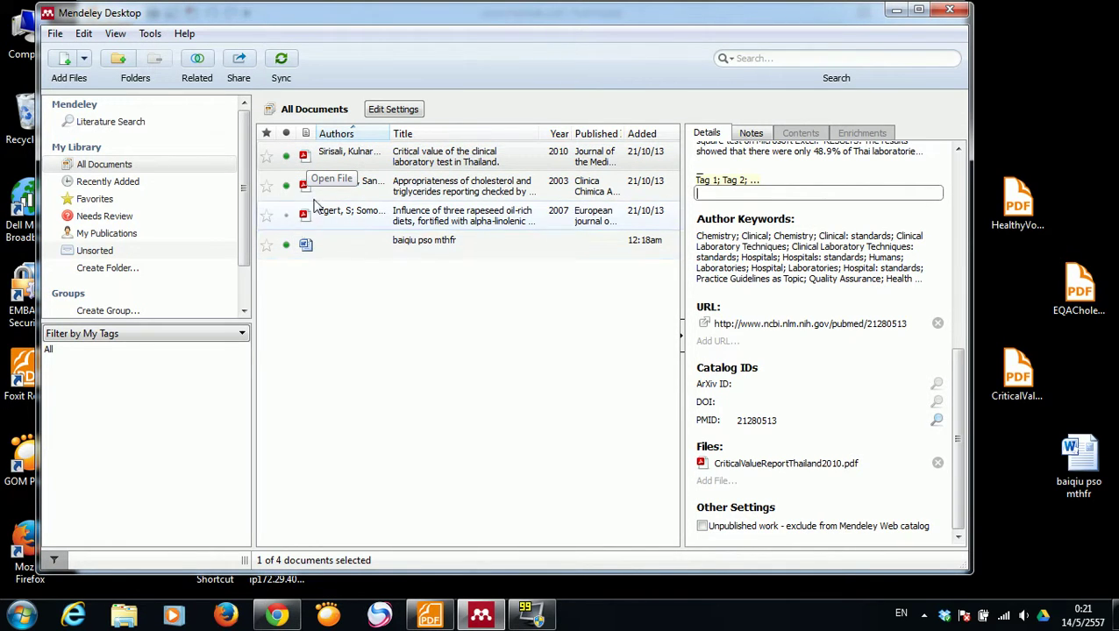
{"action": "left_click", "coordinate": [355, 161]}
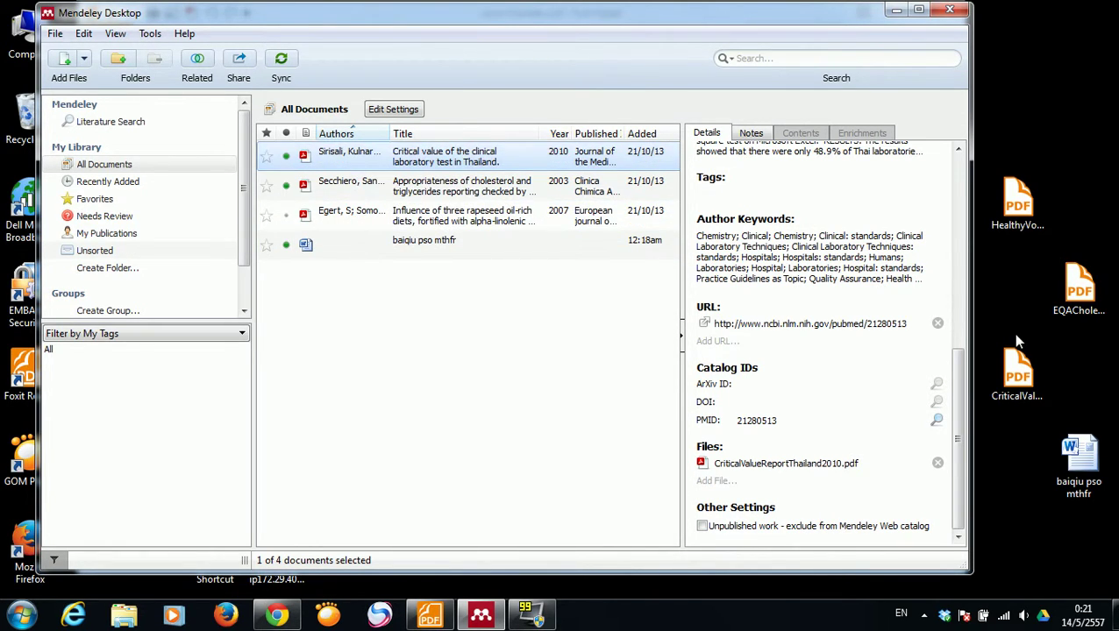
{"action": "left_click_drag", "start_coordinate": [958, 404], "coordinate": [971, 201]}
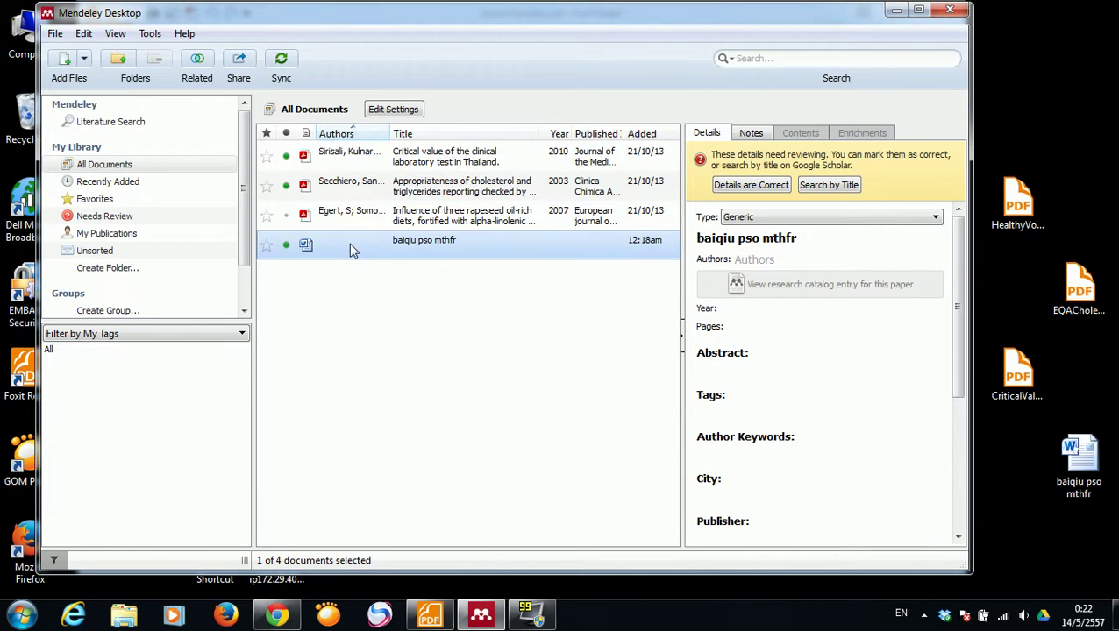
Try a title search for the baiqiu pso mthfr entry, and open its attached Word document with editing enabled.
{"action": "left_click", "coordinate": [420, 248]}
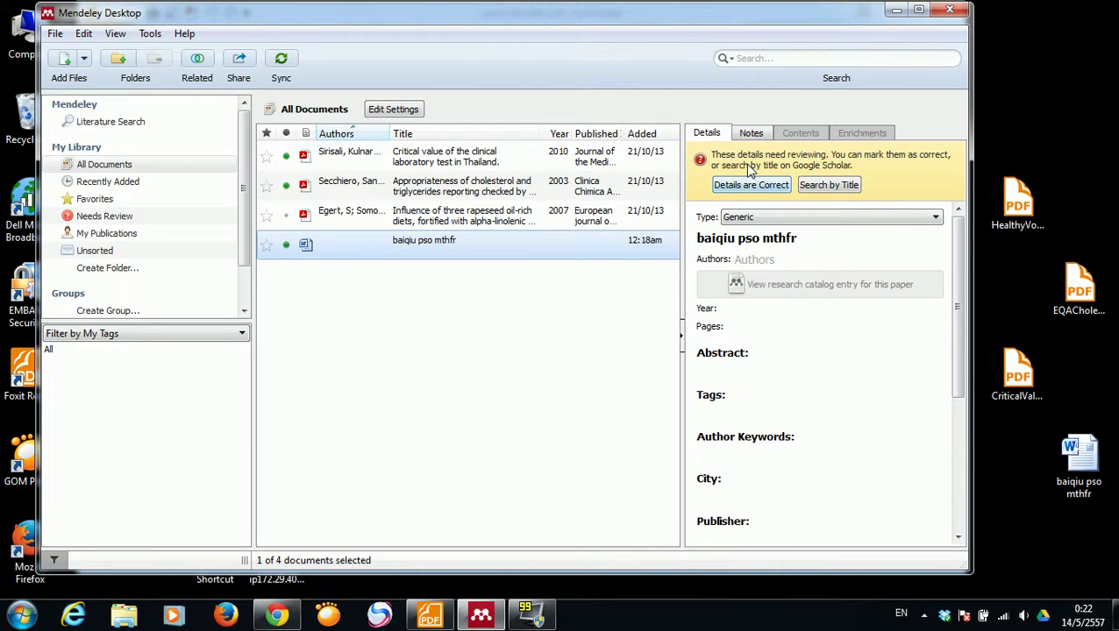
{"action": "left_click", "coordinate": [818, 187]}
{"action": "left_click", "coordinate": [454, 252]}
{"action": "double_click", "coordinate": [420, 249]}
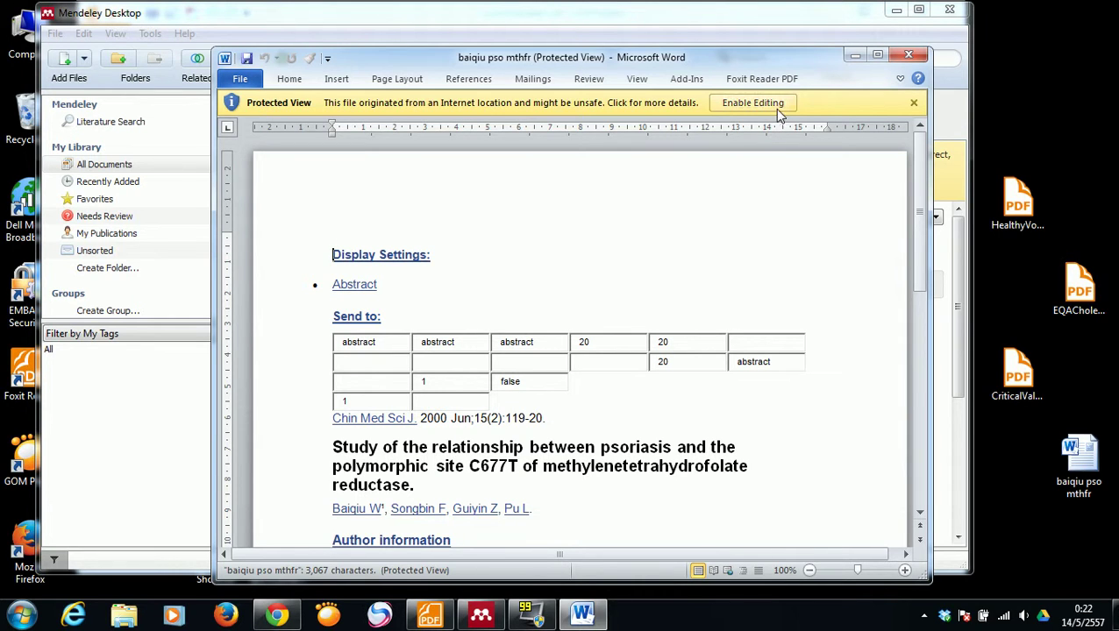
{"action": "left_click", "coordinate": [754, 102]}
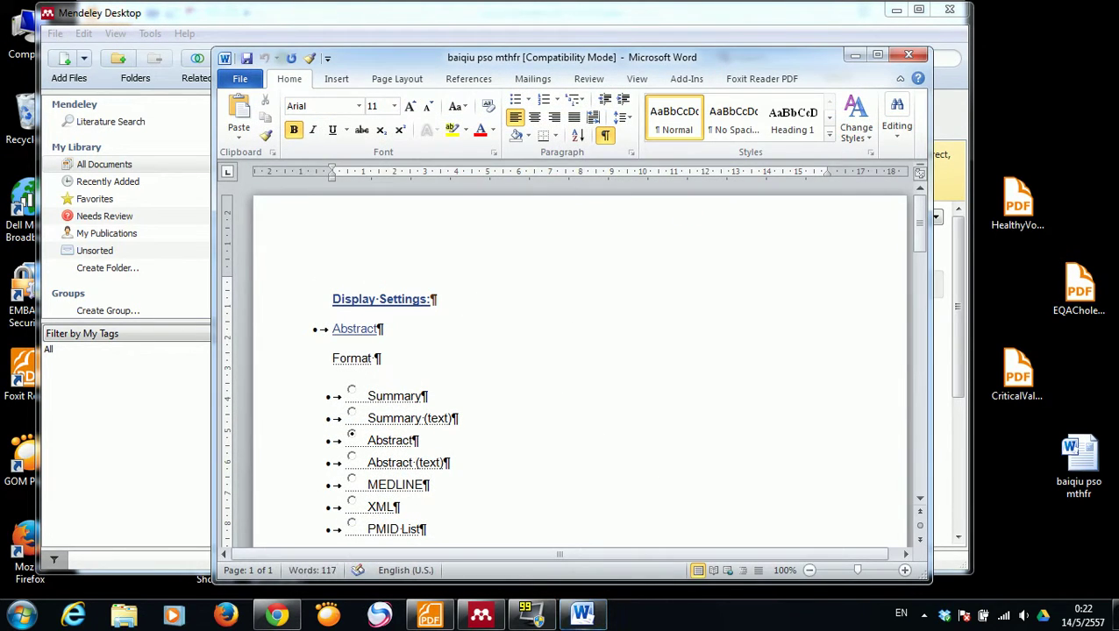
Copy the article title "Study of the relationship between psoriasis and the polymorphic site C677T of methylenetetrahydrofolate reductase" from the Word document, and close the document.
{"action": "scroll", "coordinate": [579, 360], "scroll_direction": "down", "scroll_amount": 10}
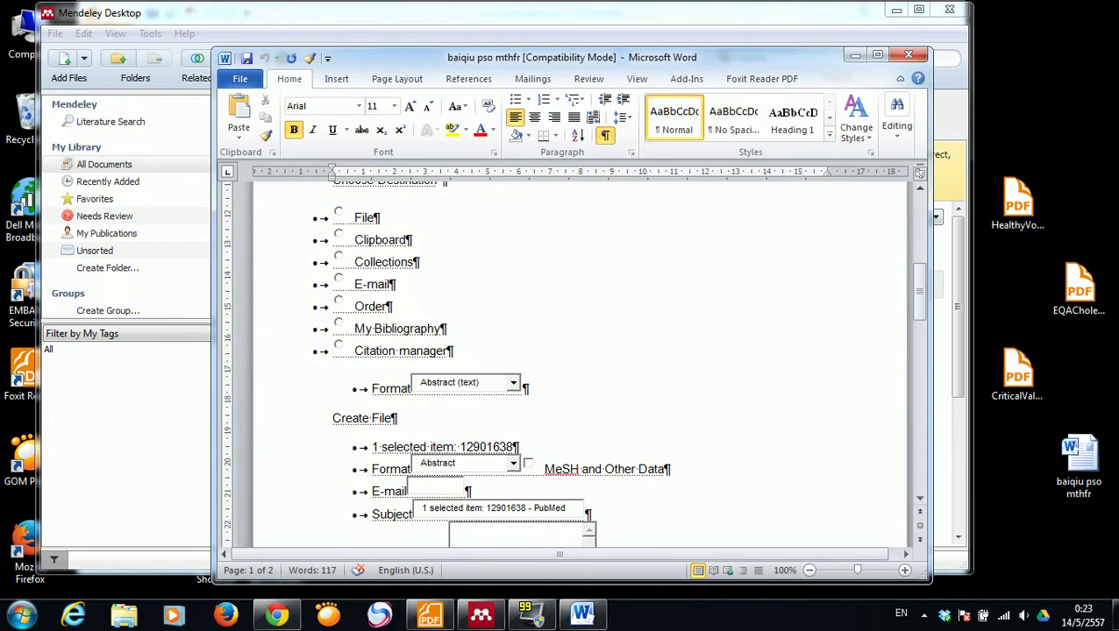
{"action": "scroll", "coordinate": [578, 359], "scroll_direction": "down", "scroll_amount": 12}
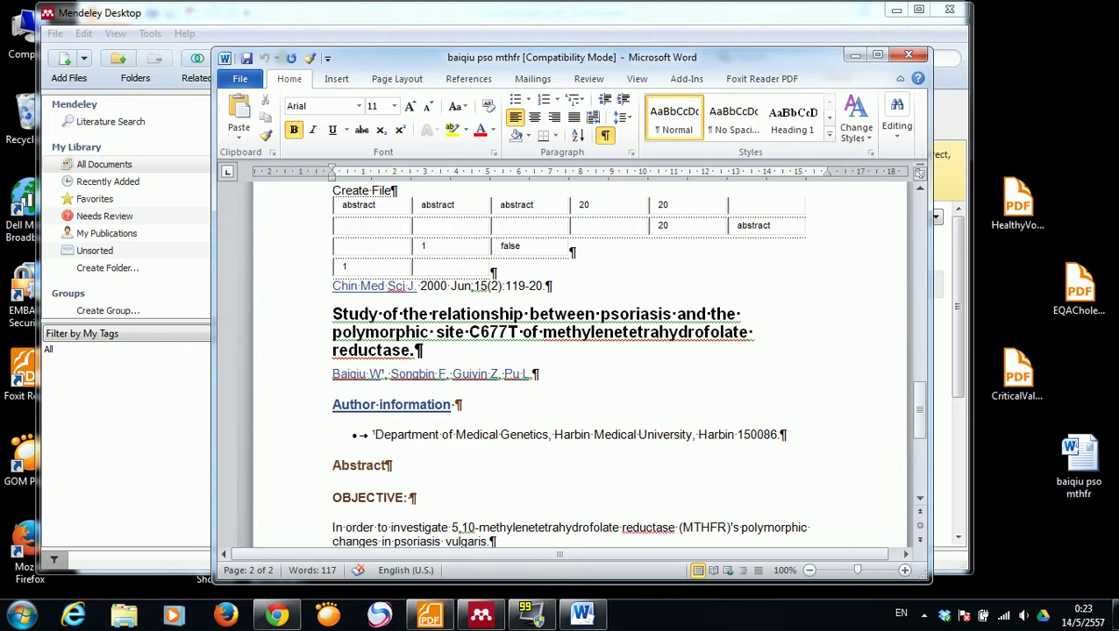
{"action": "left_click_drag", "start_coordinate": [333, 314], "coordinate": [409, 351]}
{"action": "key", "text": "ctrl+c"}
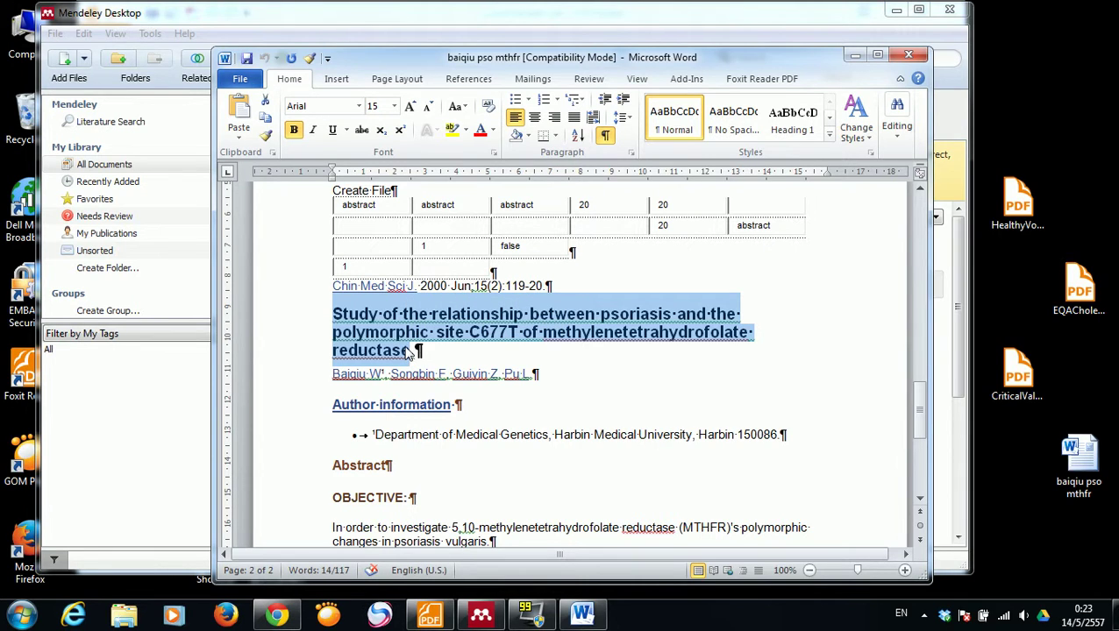
{"action": "left_click", "coordinate": [909, 58]}
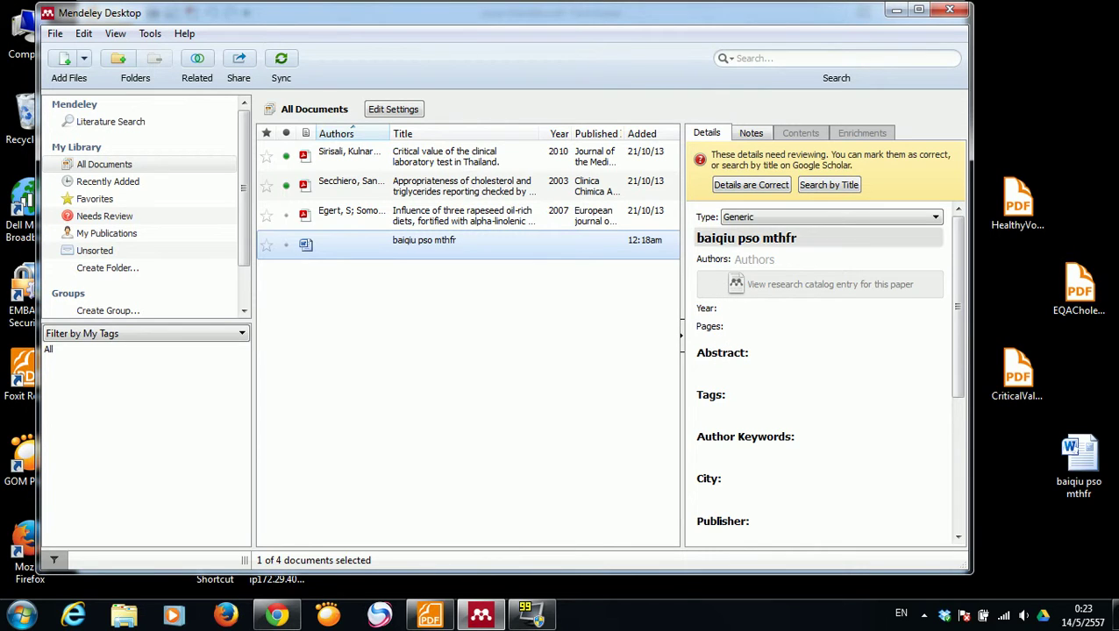
Replace the baiqiu pso mthfr entry's title with the copied article title.
{"action": "left_click", "coordinate": [735, 238]}
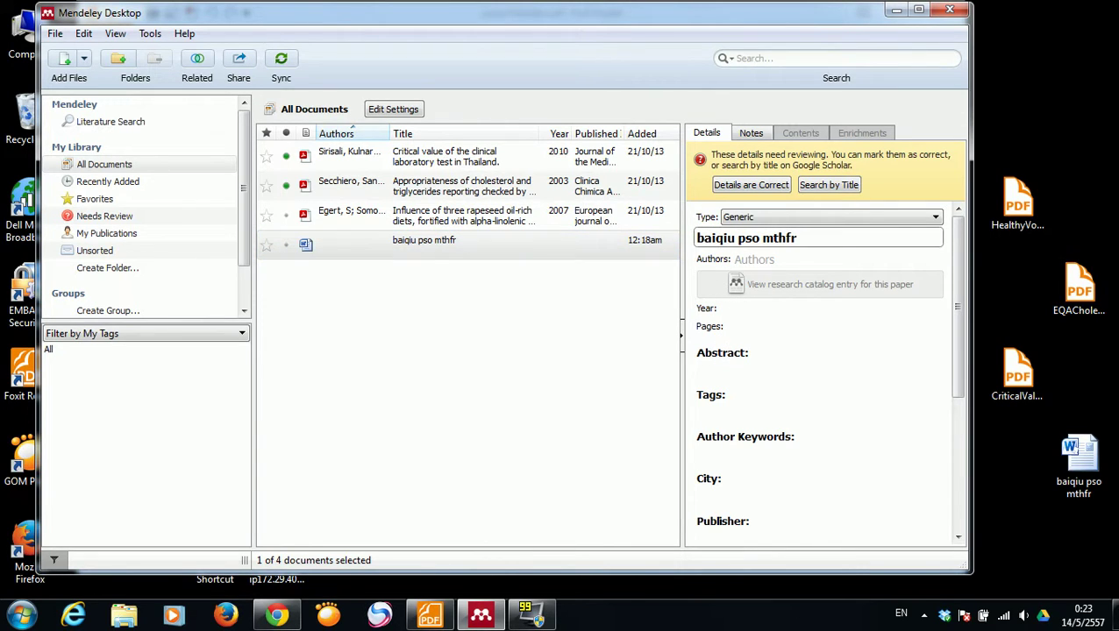
{"action": "key", "text": "ctrl+a"}
{"action": "key", "text": "ctrl+v"}
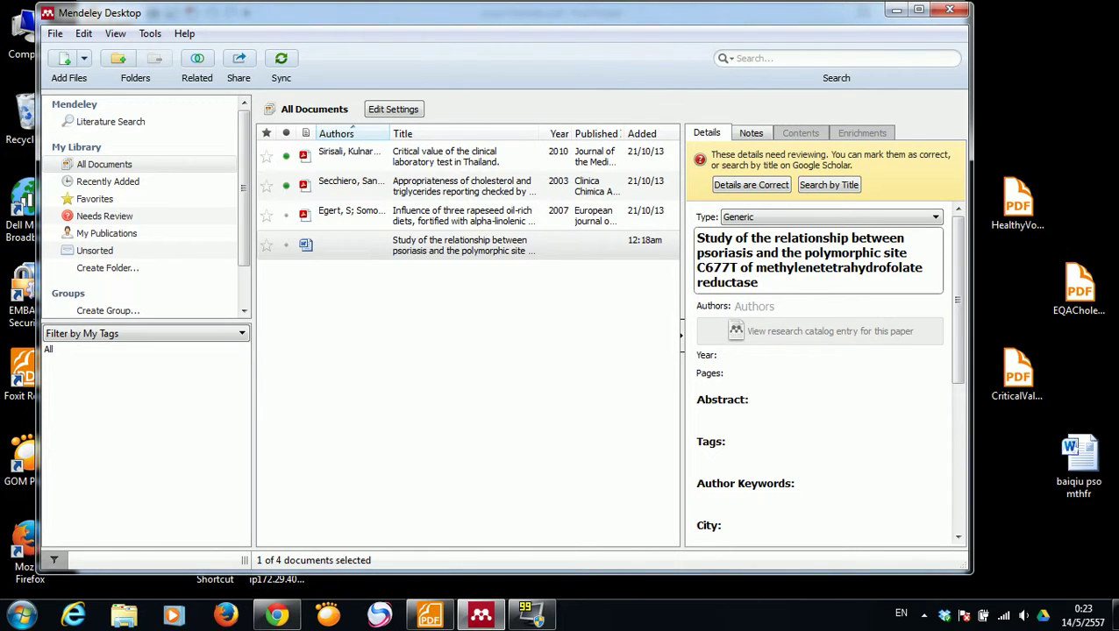
Set the psoriasis entry's type to Journal Article and fill in its details with a search by title.
{"action": "left_click", "coordinate": [936, 219]}
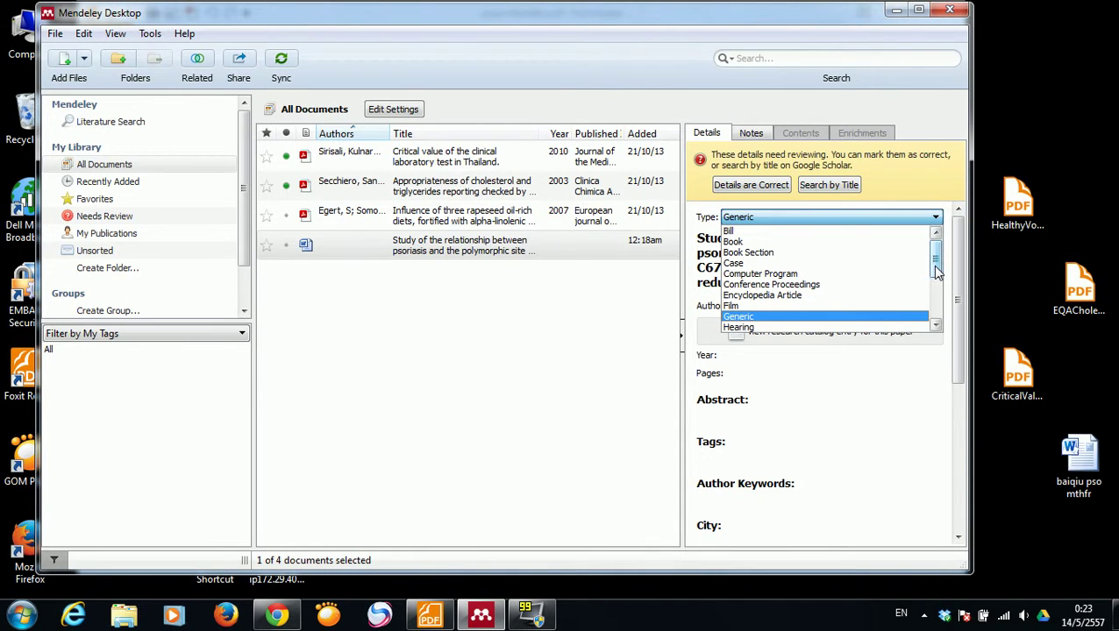
{"action": "left_click_drag", "start_coordinate": [937, 275], "coordinate": [938, 292]}
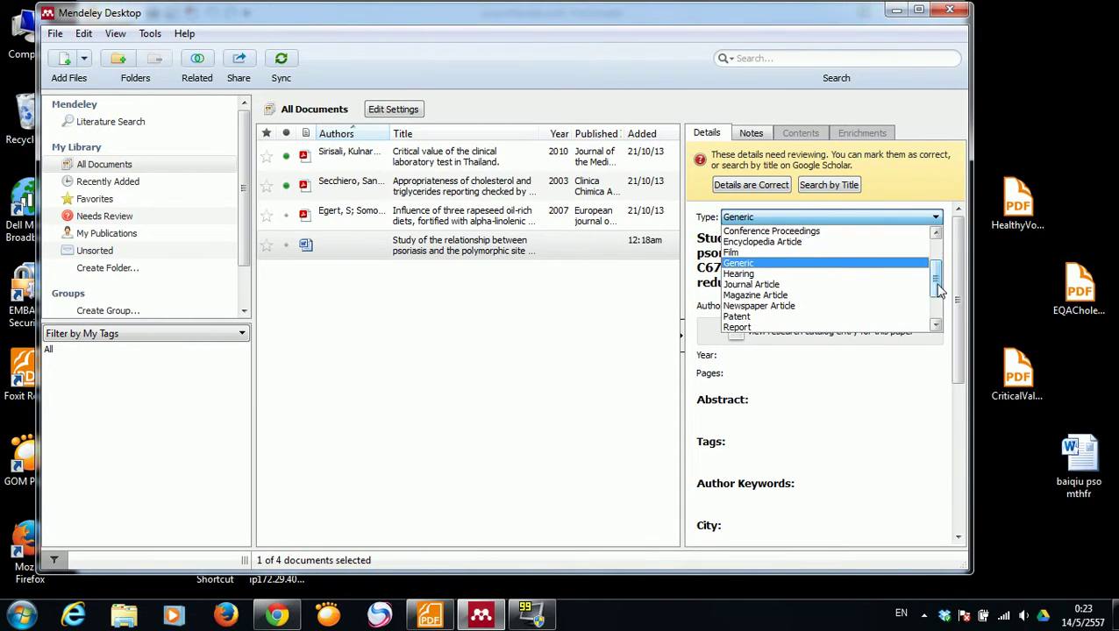
{"action": "left_click", "coordinate": [823, 288]}
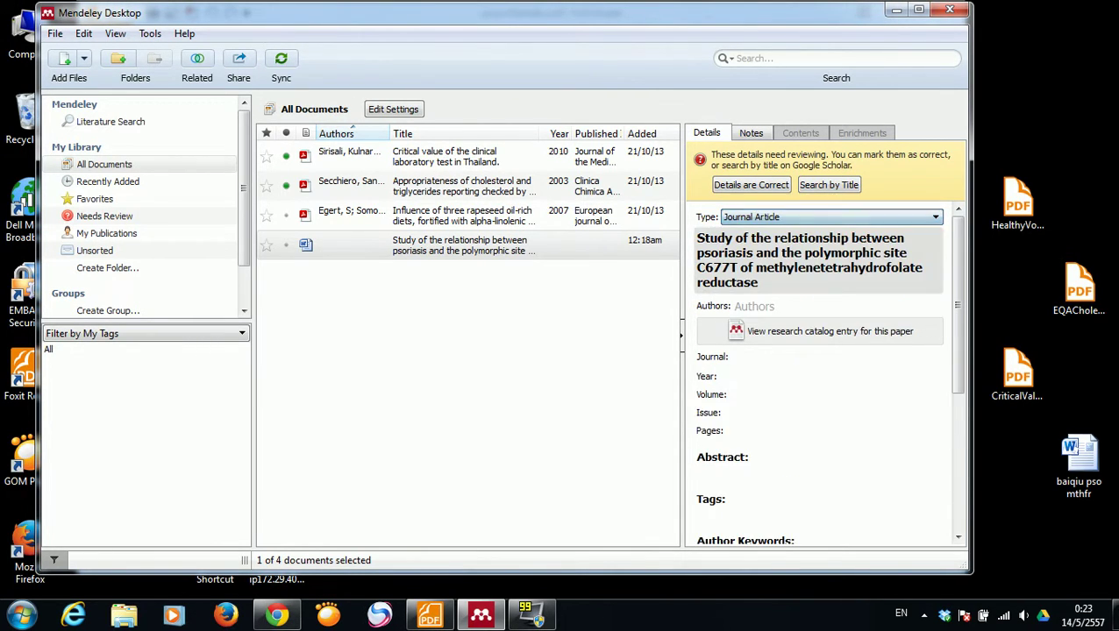
{"action": "left_click", "coordinate": [838, 187]}
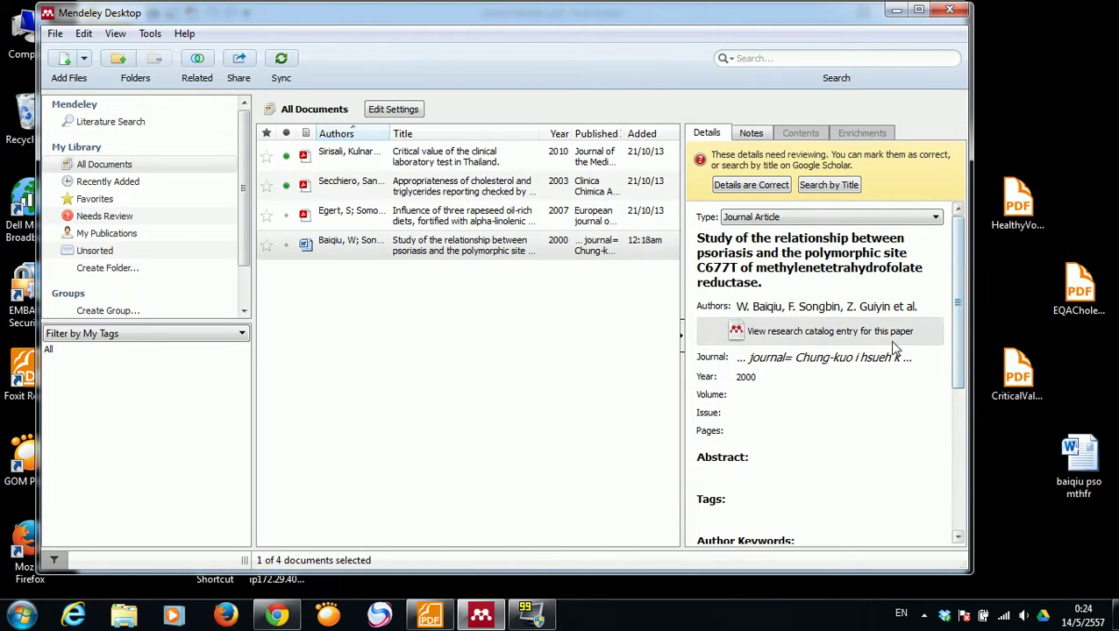
Open the research catalog entry for the psoriasis paper on the web and save its reference to the library.
{"action": "left_click", "coordinate": [810, 334]}
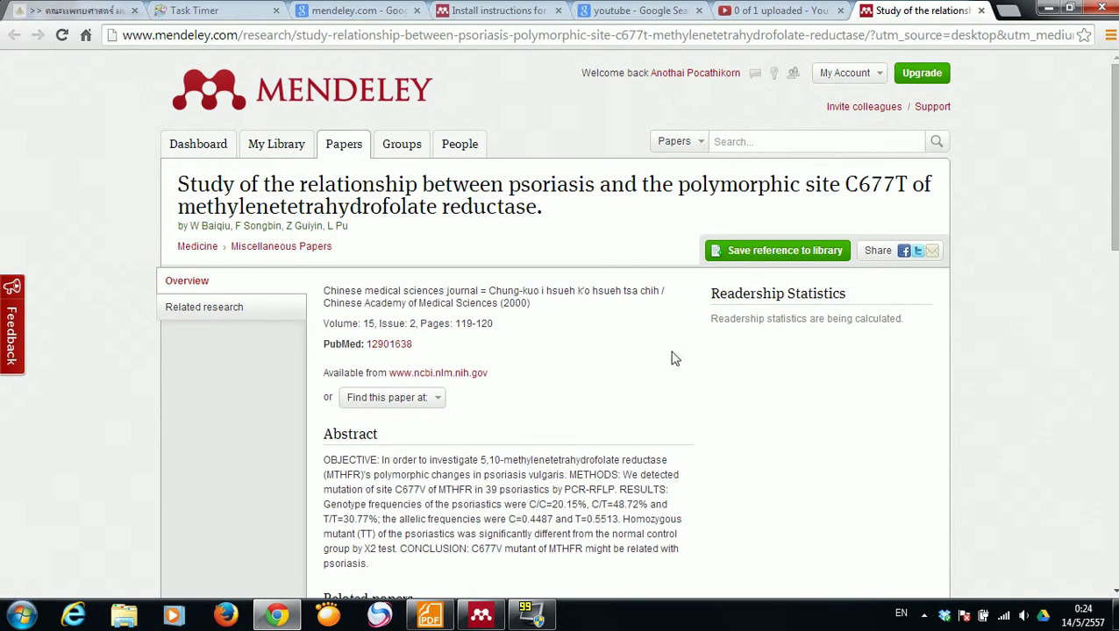
{"action": "left_click", "coordinate": [790, 255]}
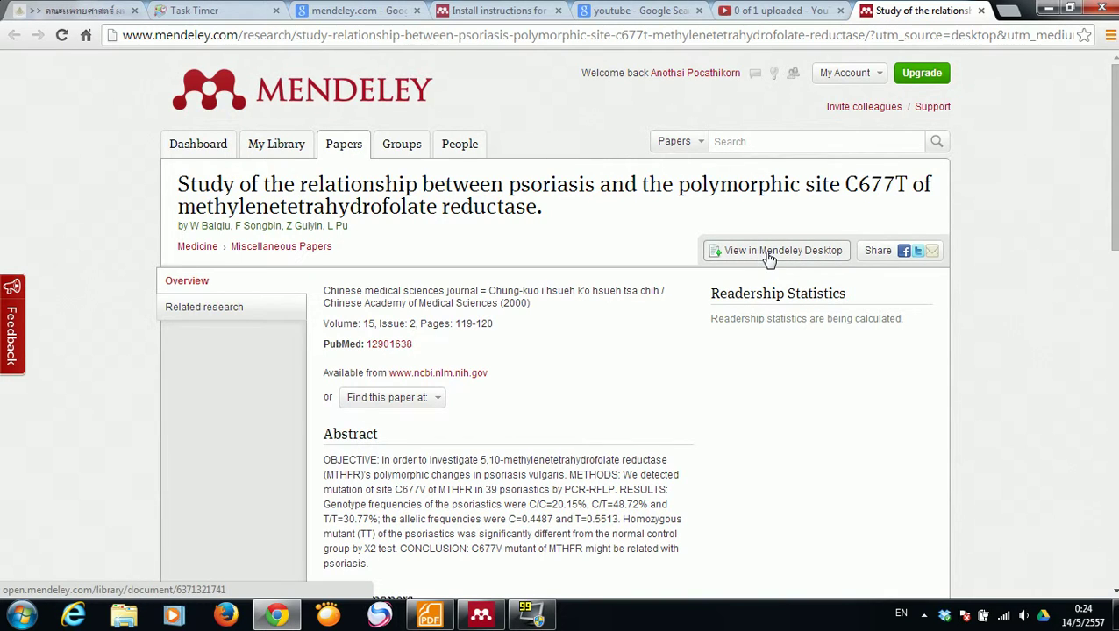
Open the saved psoriasis paper in Mendeley Desktop from its web catalog page, review the new entry's details, and minimize the browser.
{"action": "left_click", "coordinate": [768, 257]}
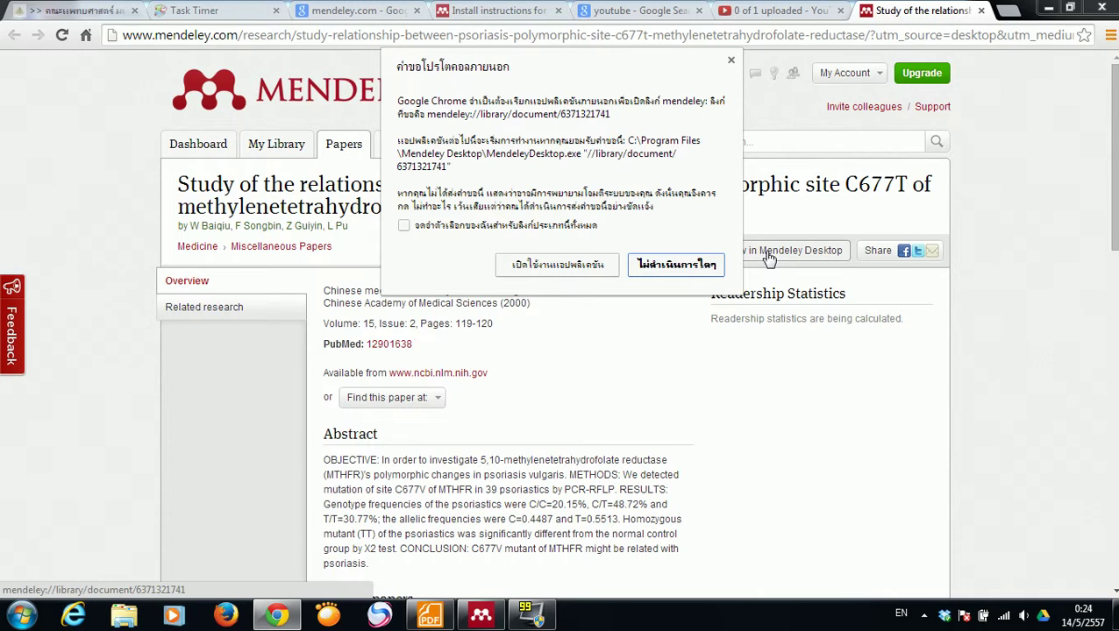
{"action": "left_click", "coordinate": [583, 267]}
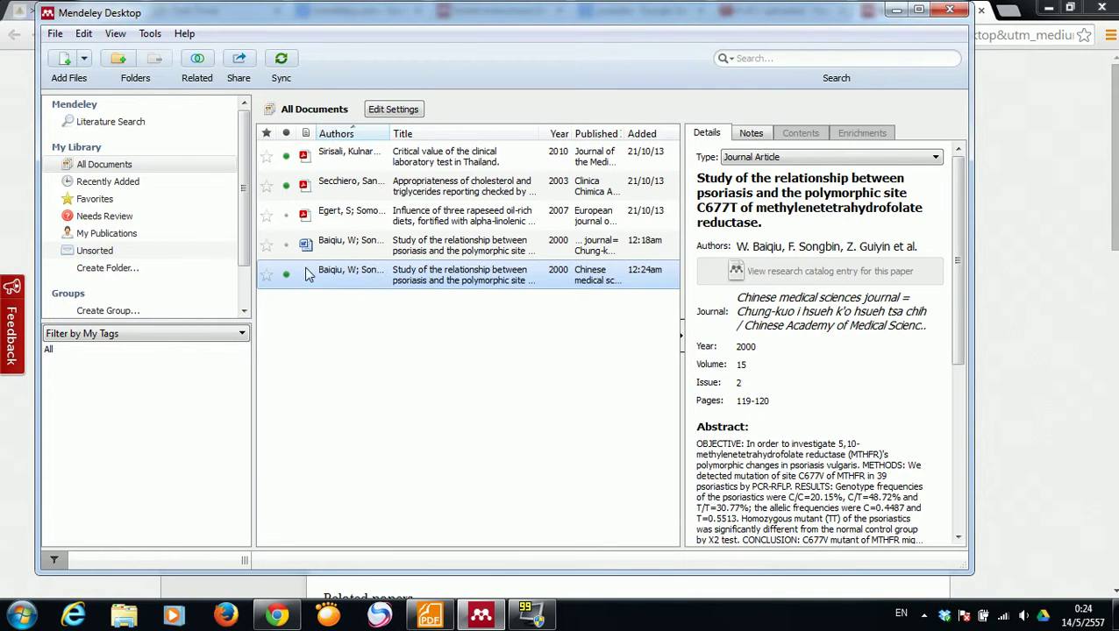
{"action": "left_click", "coordinate": [326, 285]}
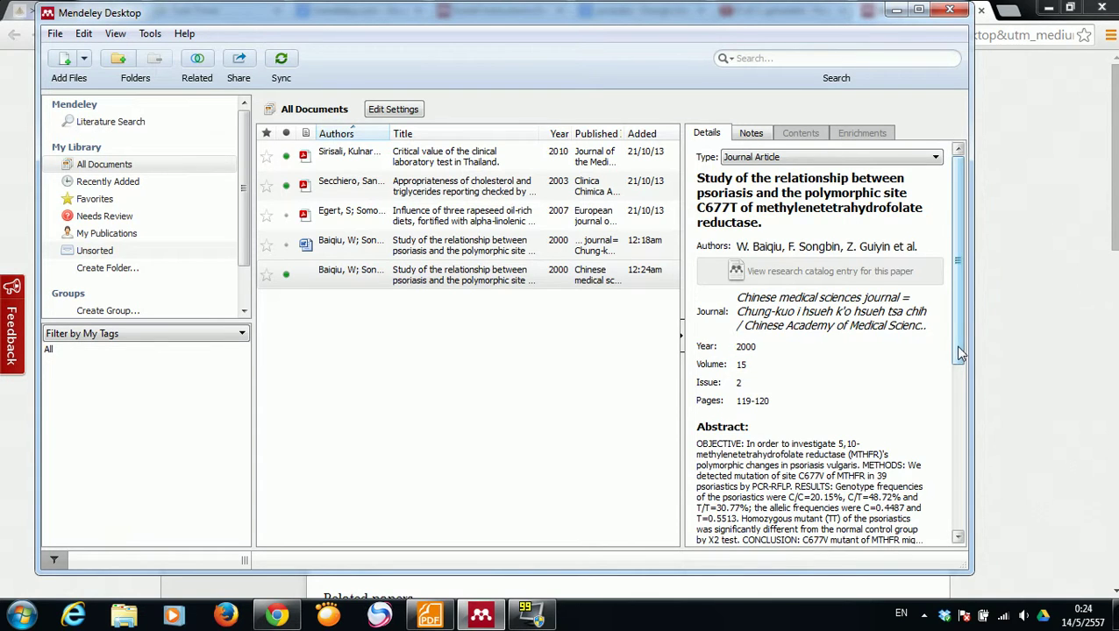
{"action": "mouse_move", "coordinate": [958, 351]}
{"action": "left_mouse_down"}
{"action": "mouse_move", "coordinate": [958, 525]}
{"action": "mouse_move", "coordinate": [958, 344]}
{"action": "left_mouse_up"}
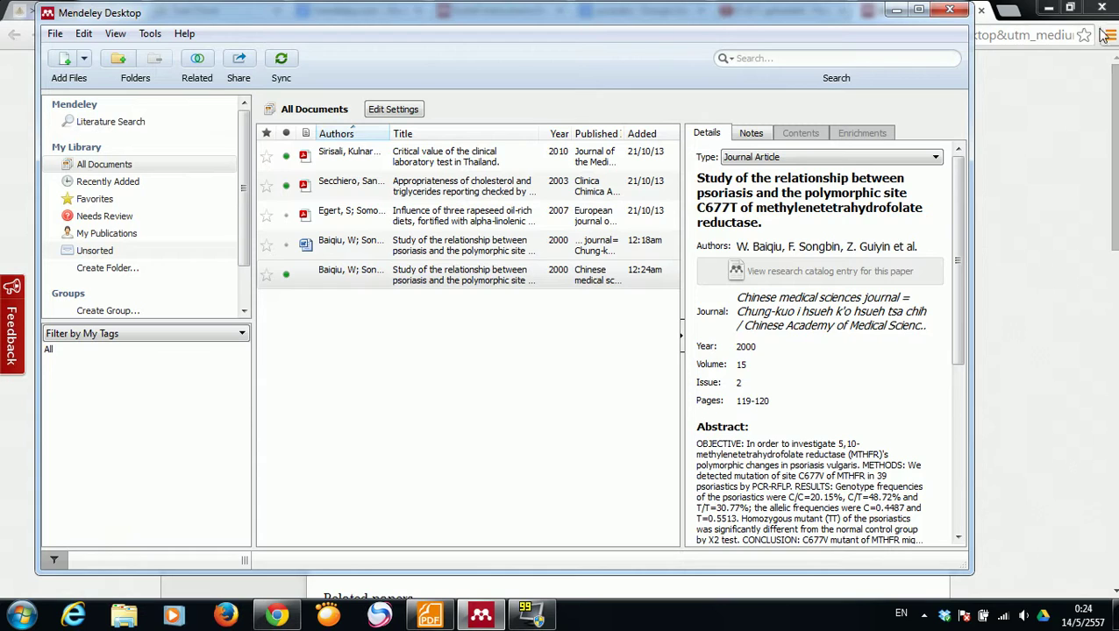
{"action": "left_click", "coordinate": [1053, 17]}
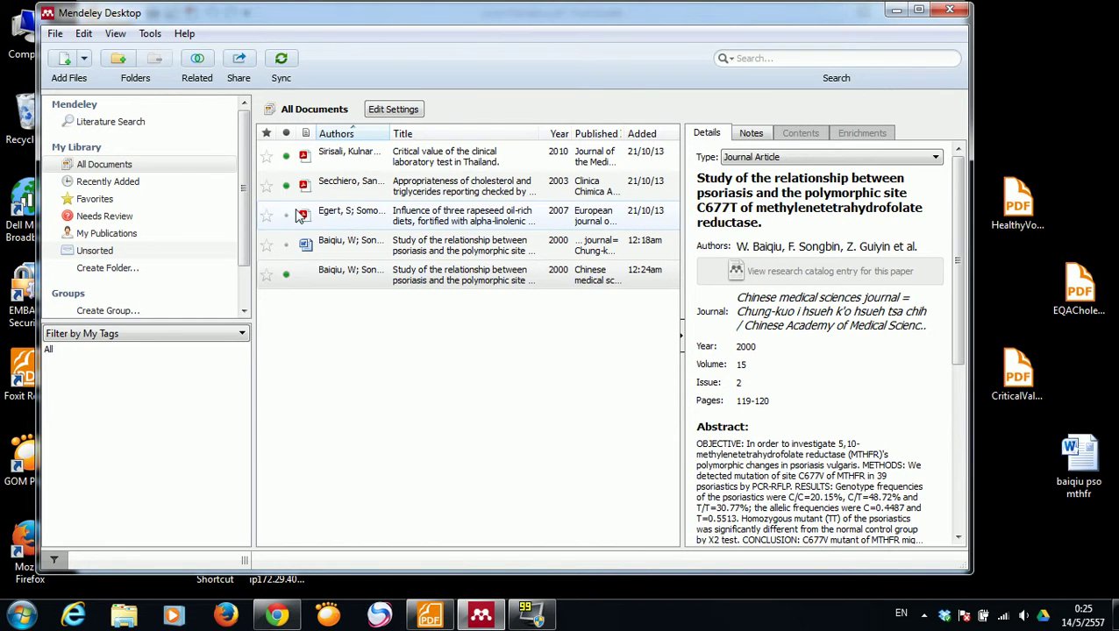
{"action": "left_click", "coordinate": [85, 62]}
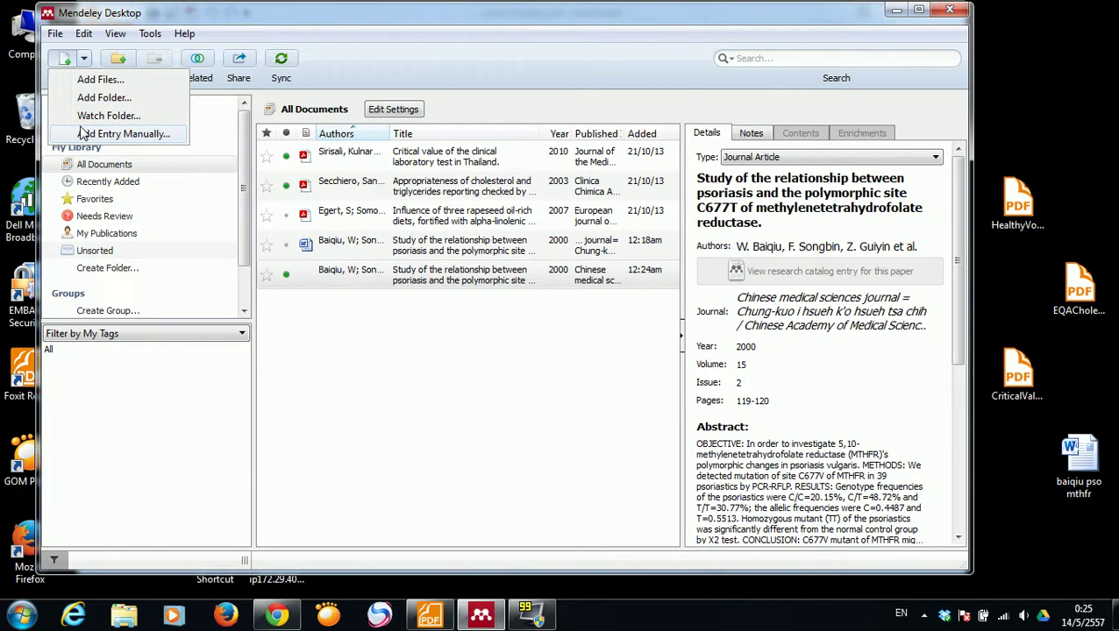
{"action": "left_click", "coordinate": [146, 136]}
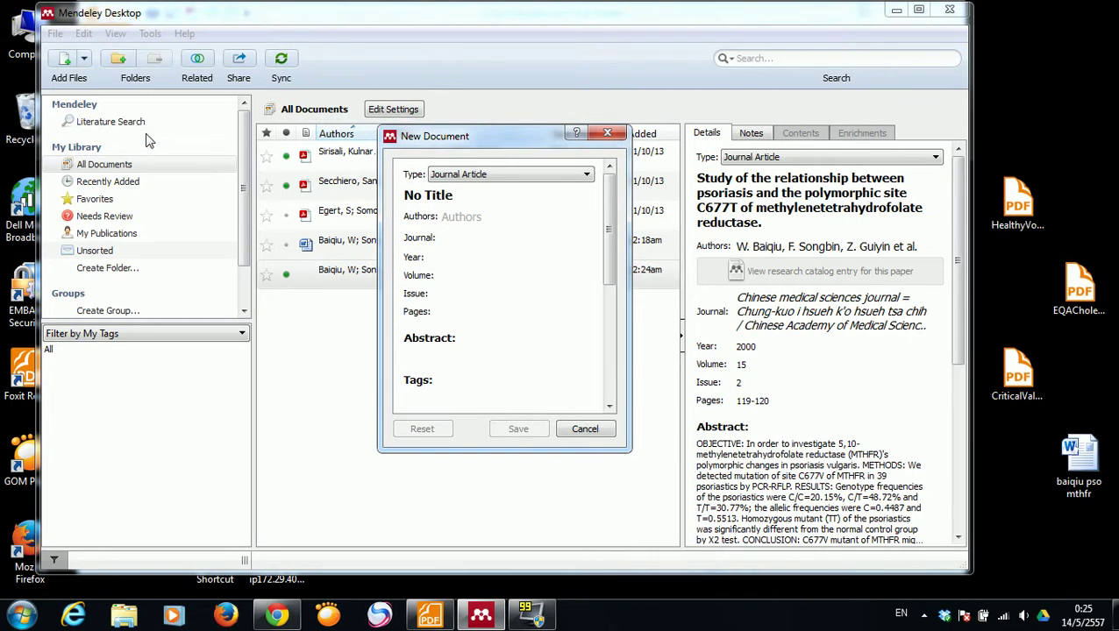
{"action": "left_click", "coordinate": [588, 176]}
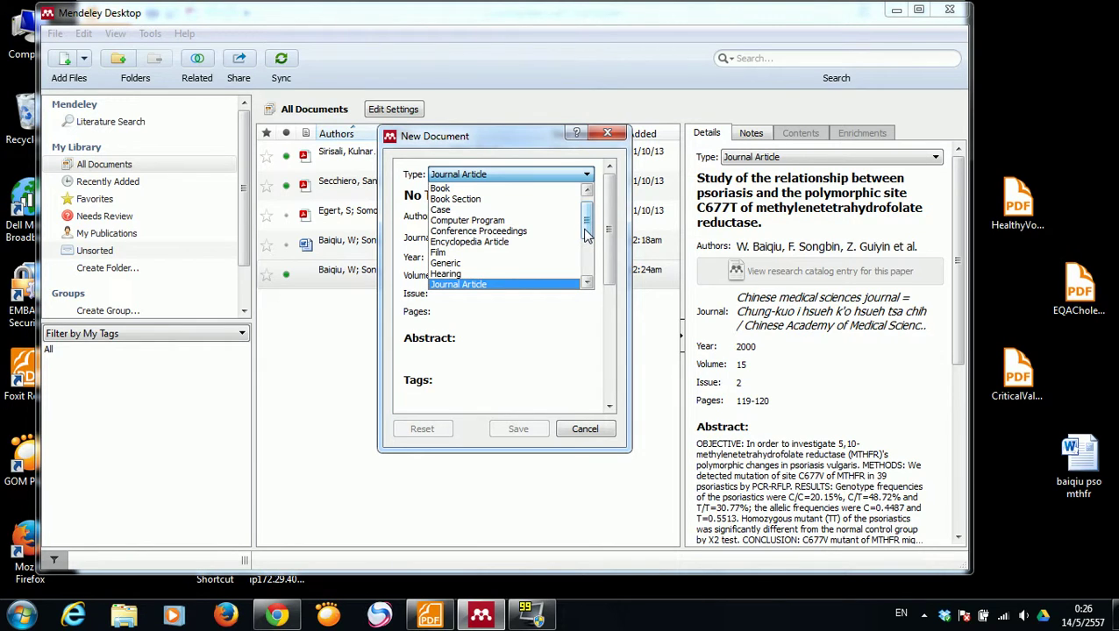
{"action": "left_click", "coordinate": [518, 190]}
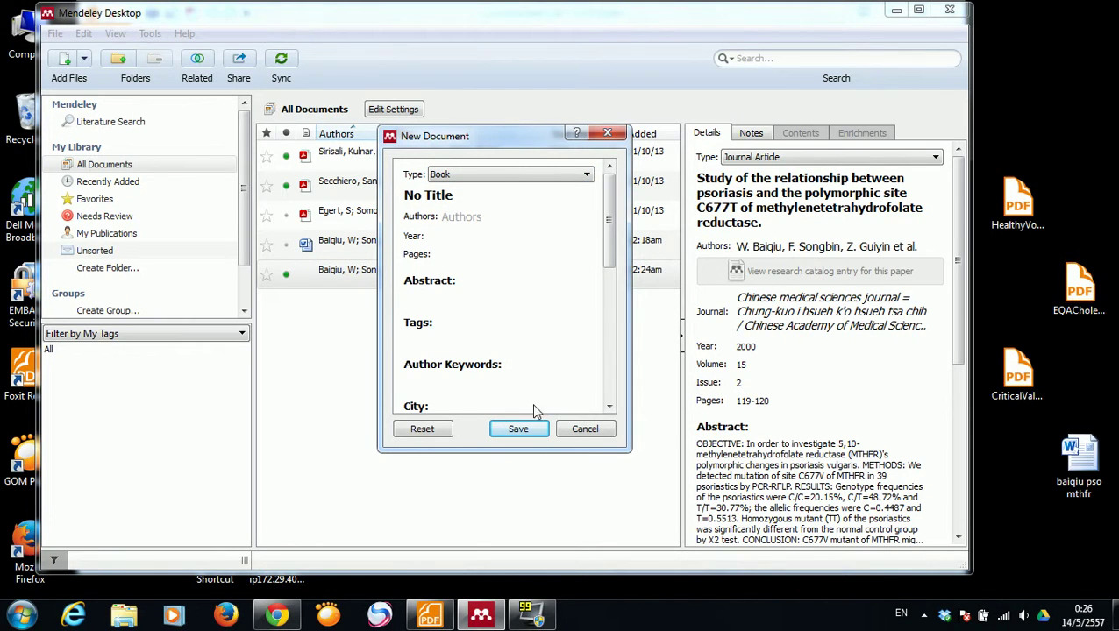
{"action": "left_click", "coordinate": [595, 429]}
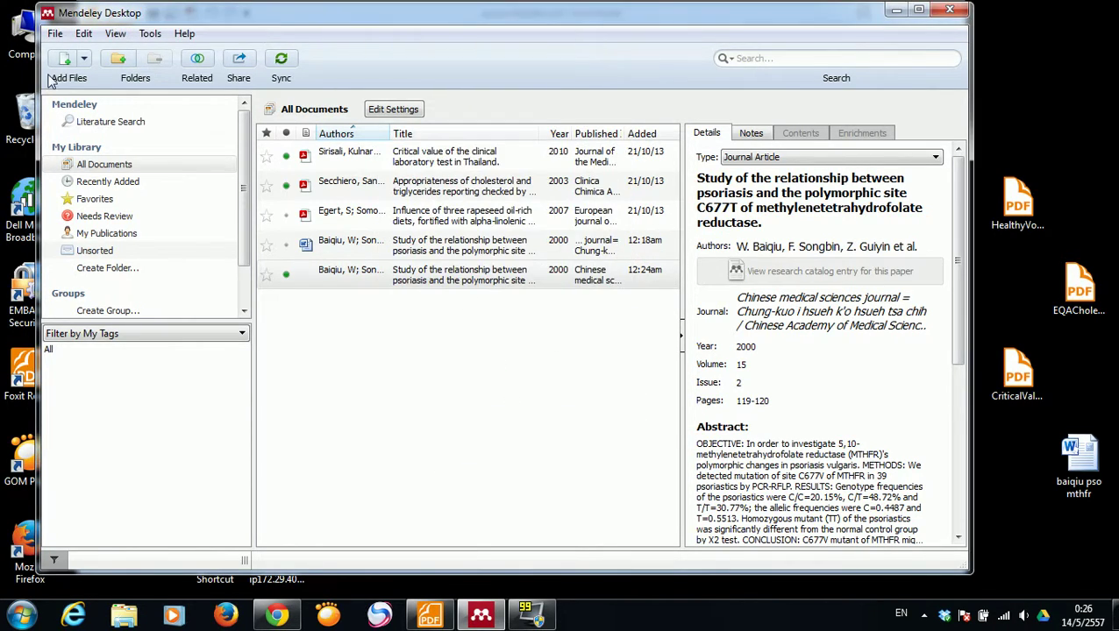
Import the Papers folder from drive D:, including its subfolders, into the library.
{"action": "left_click", "coordinate": [85, 59]}
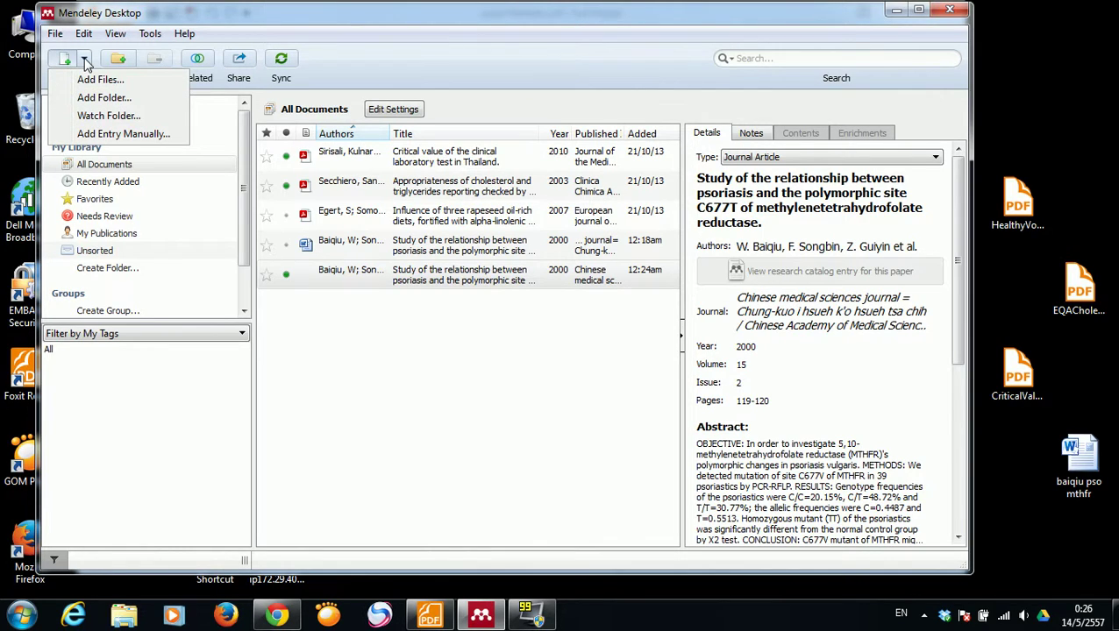
{"action": "left_click", "coordinate": [96, 101]}
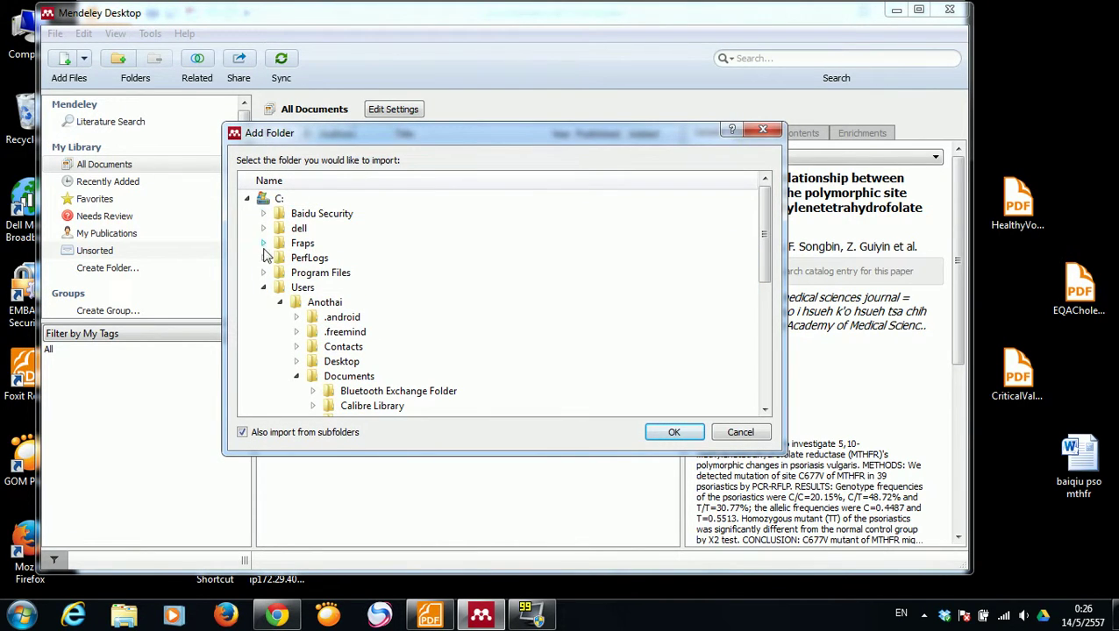
{"action": "left_click", "coordinate": [264, 288]}
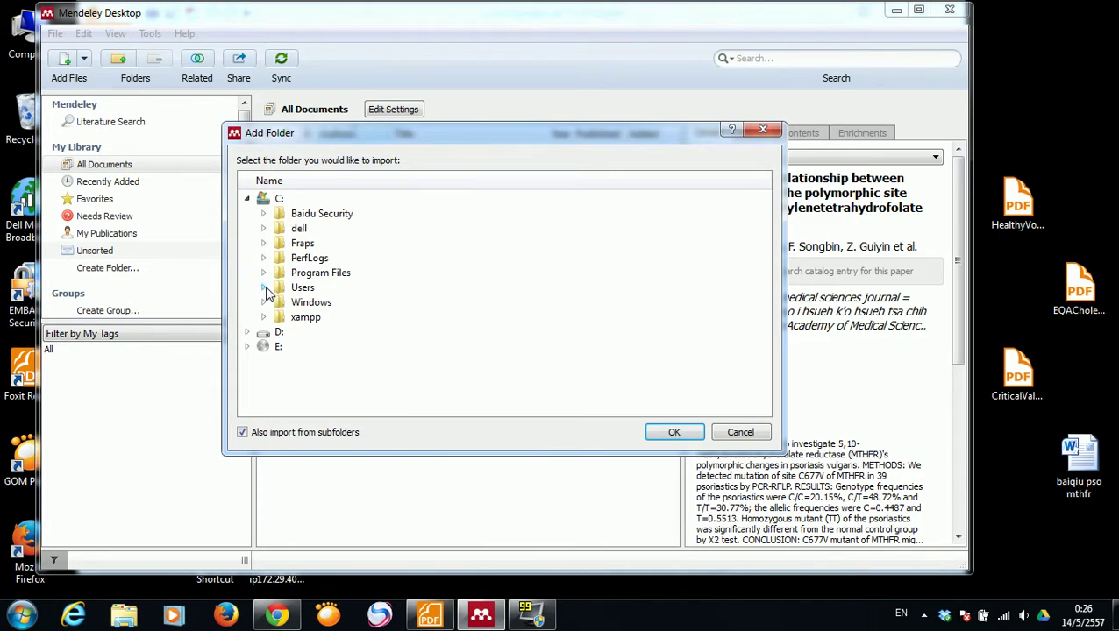
{"action": "left_click", "coordinate": [248, 333]}
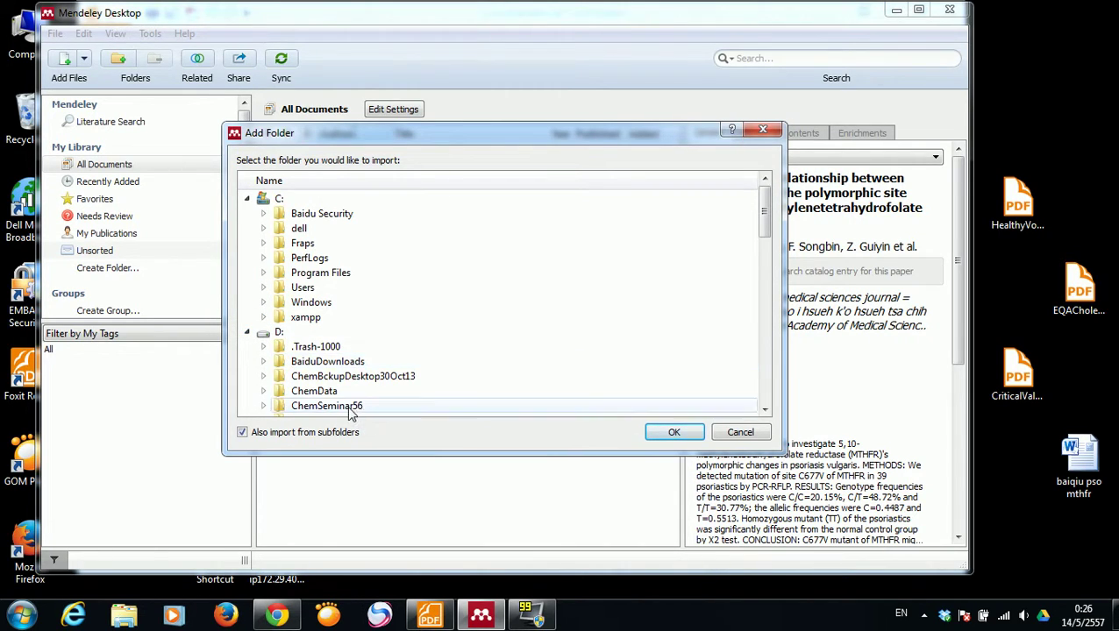
{"action": "scroll", "coordinate": [348, 391], "scroll_direction": "down", "scroll_amount": 3}
{"action": "scroll", "coordinate": [348, 389], "scroll_direction": "down", "scroll_amount": 2}
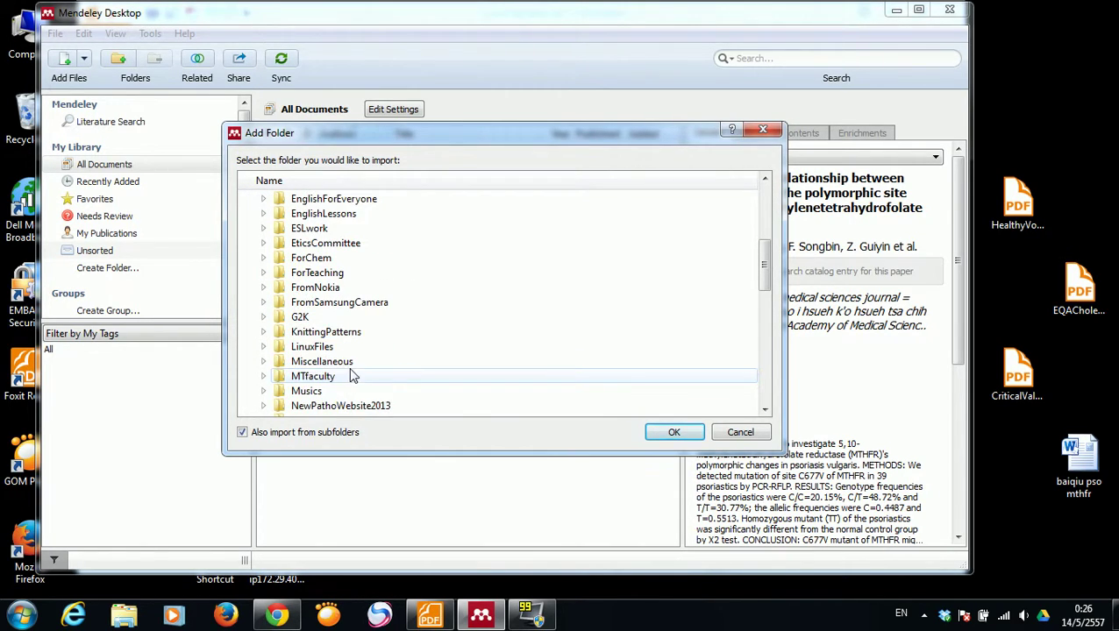
{"action": "scroll", "coordinate": [353, 377], "scroll_direction": "down", "scroll_amount": 1}
{"action": "scroll", "coordinate": [353, 376], "scroll_direction": "down", "scroll_amount": 2}
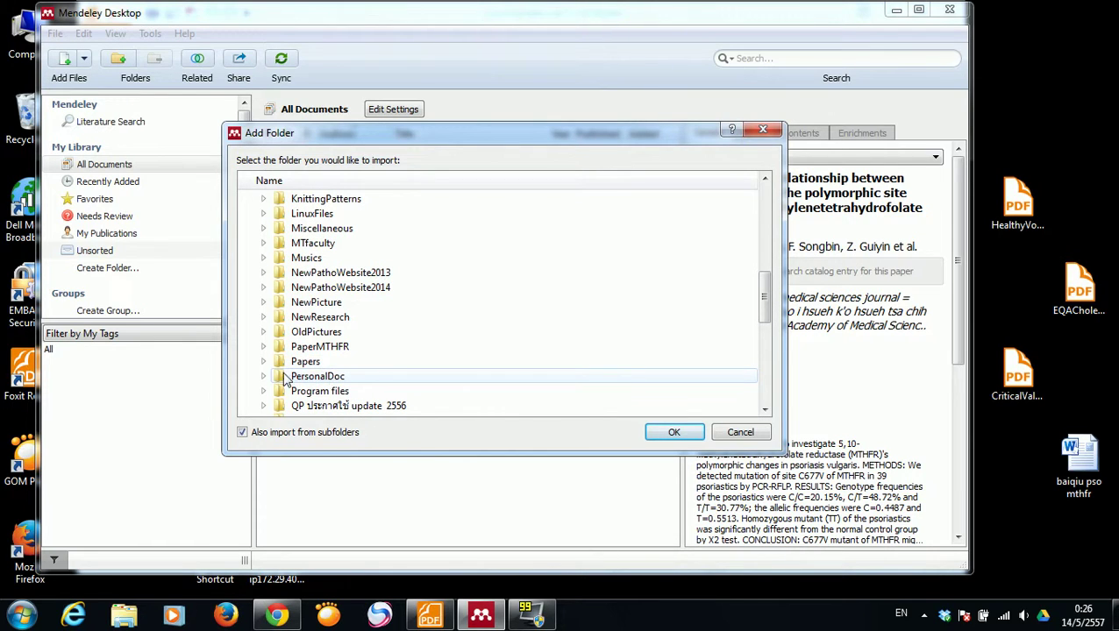
{"action": "left_click", "coordinate": [277, 368]}
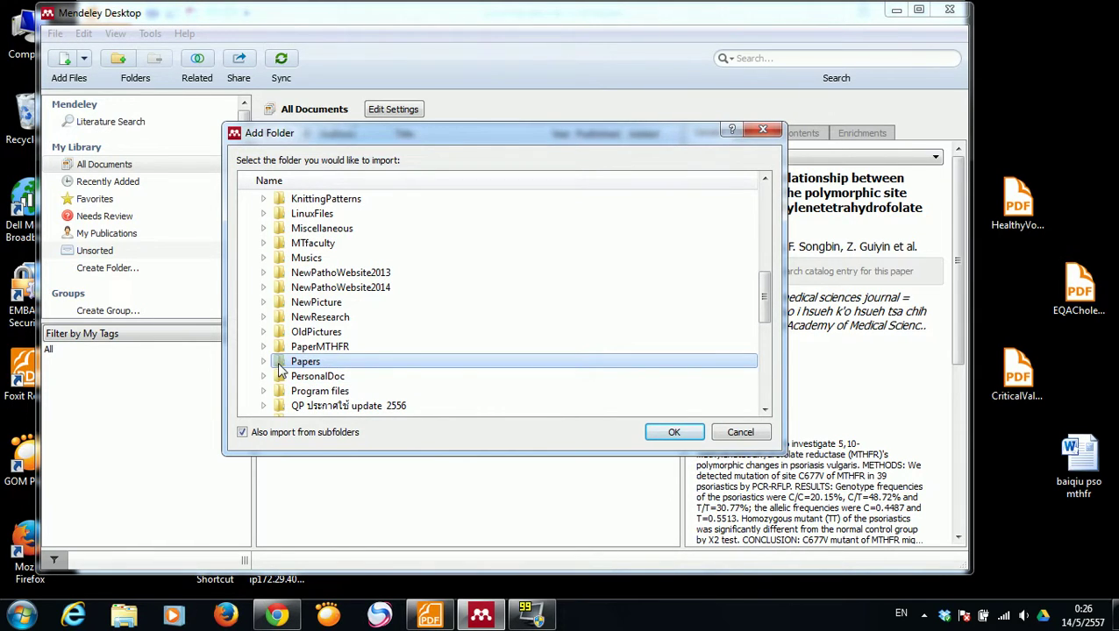
{"action": "left_click", "coordinate": [668, 433]}
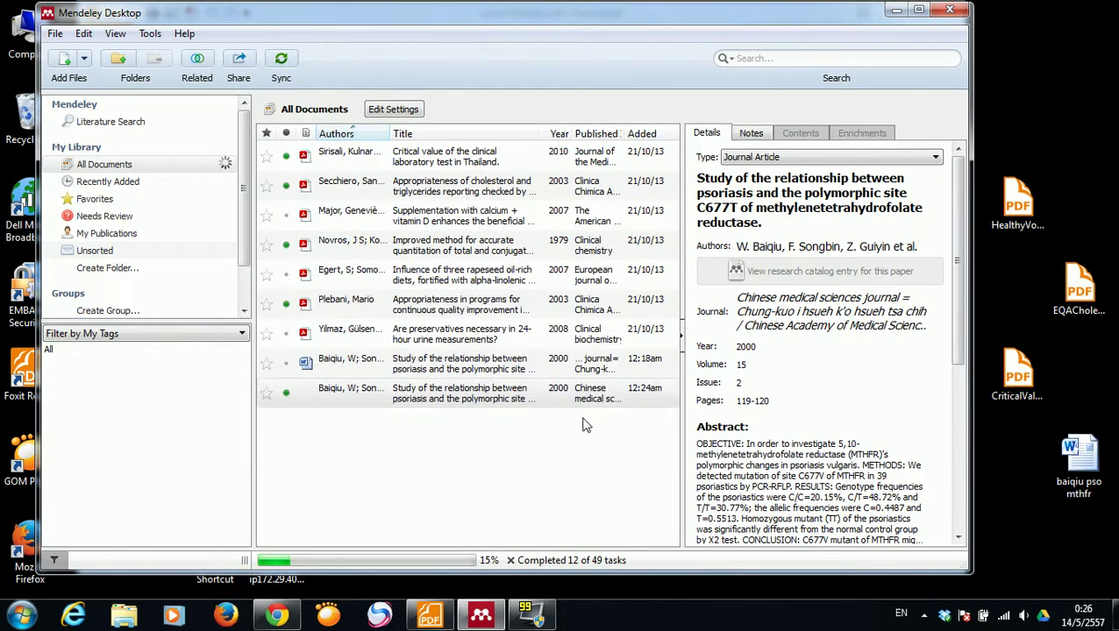